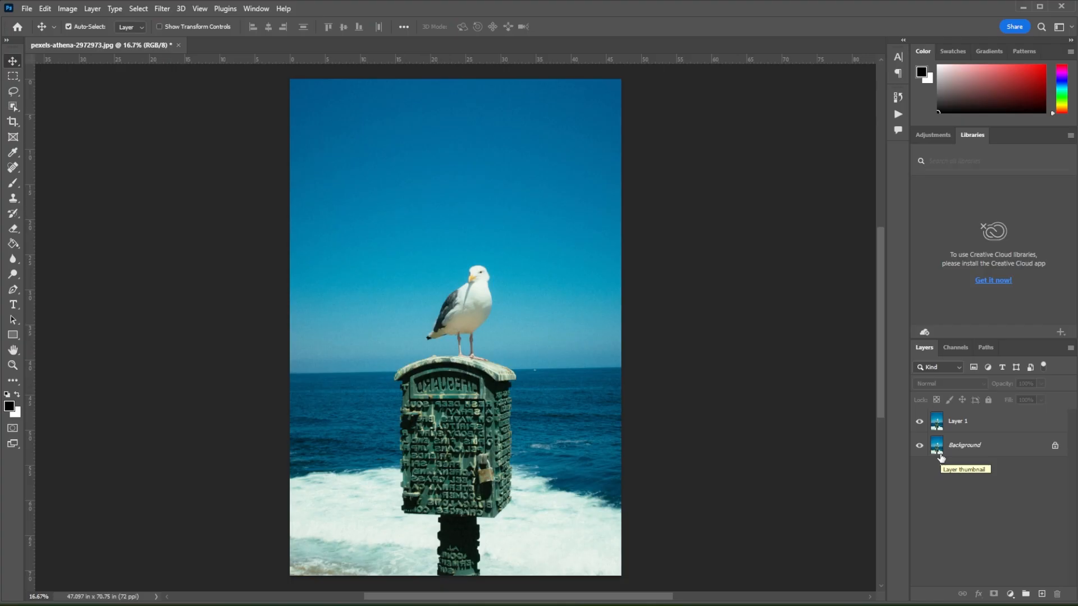
# Step: Undo the last horizontal flip and unlock the Background layer so it becomes Layer 0
pyautogui.hotkey('ctrl', 'z')
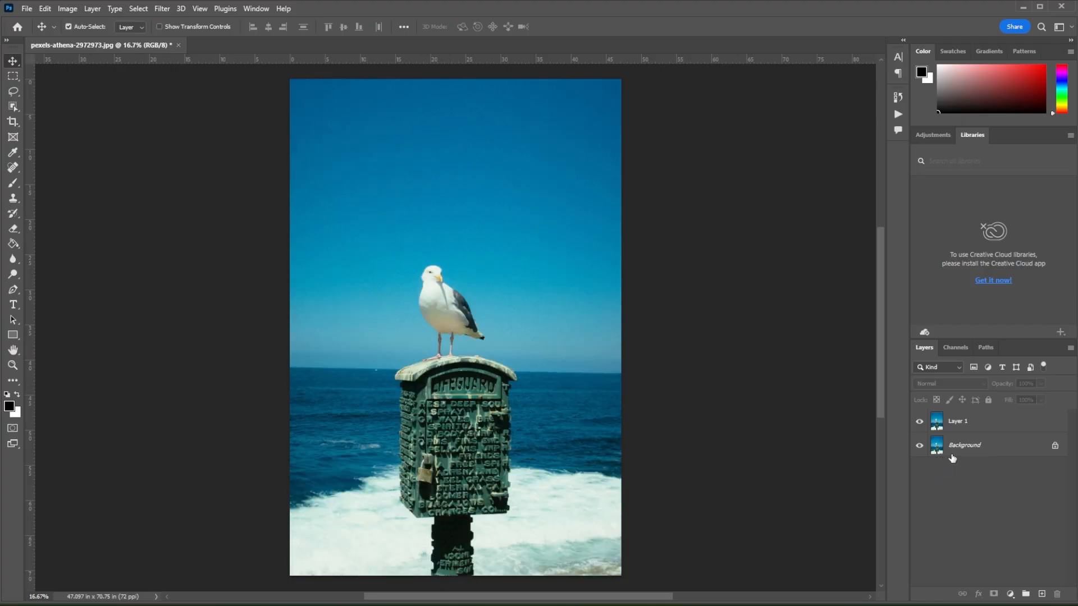
pyautogui.click(1010, 448)
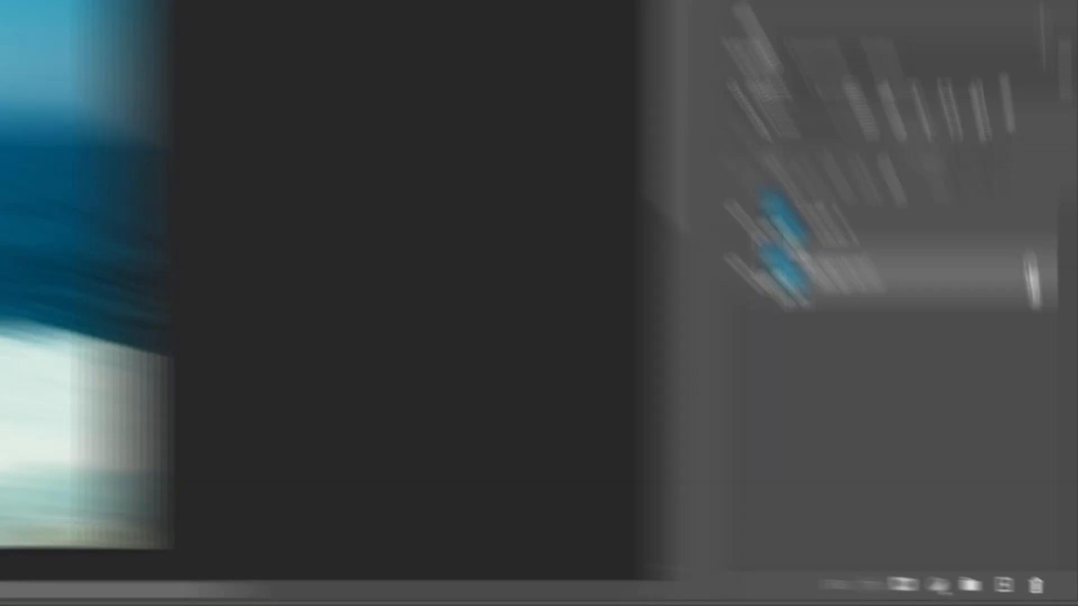
pyautogui.click(1055, 447)
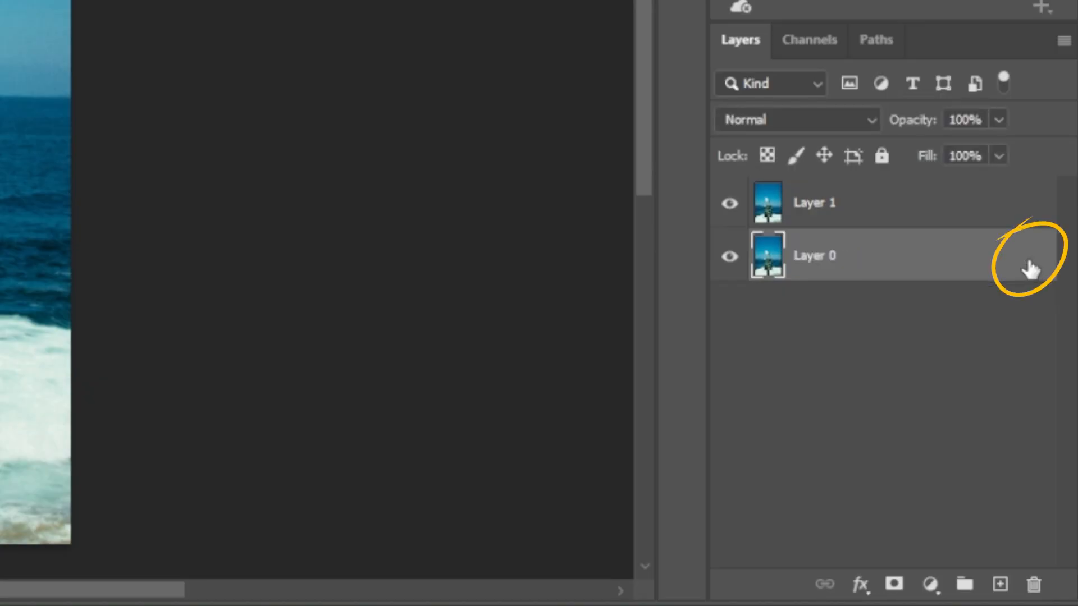
pyautogui.doubleClick(1031, 270)
pyautogui.press('Escape')
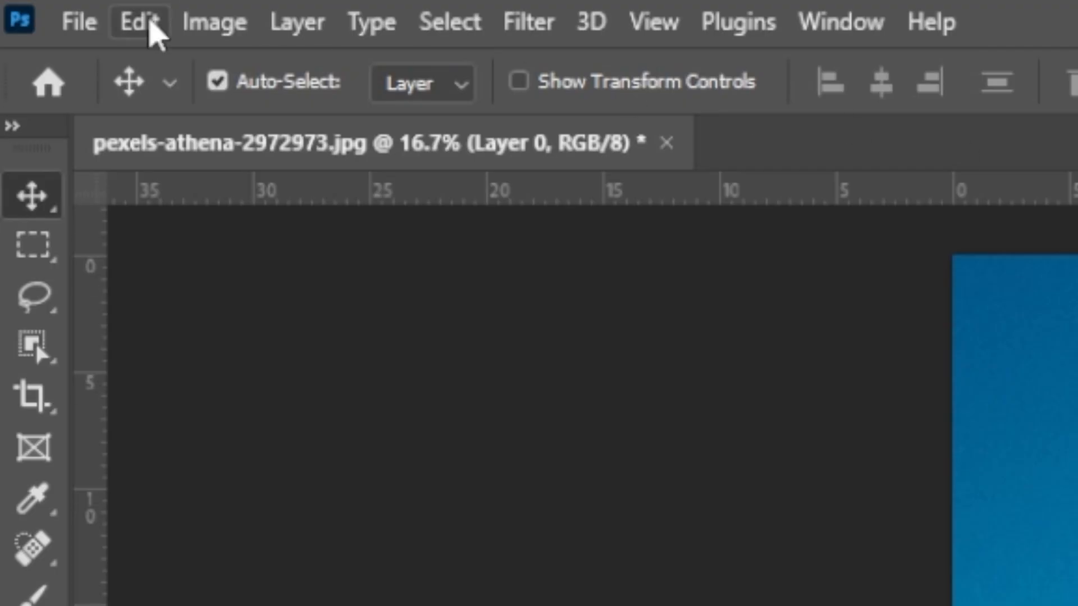
pyautogui.click(46, 8)
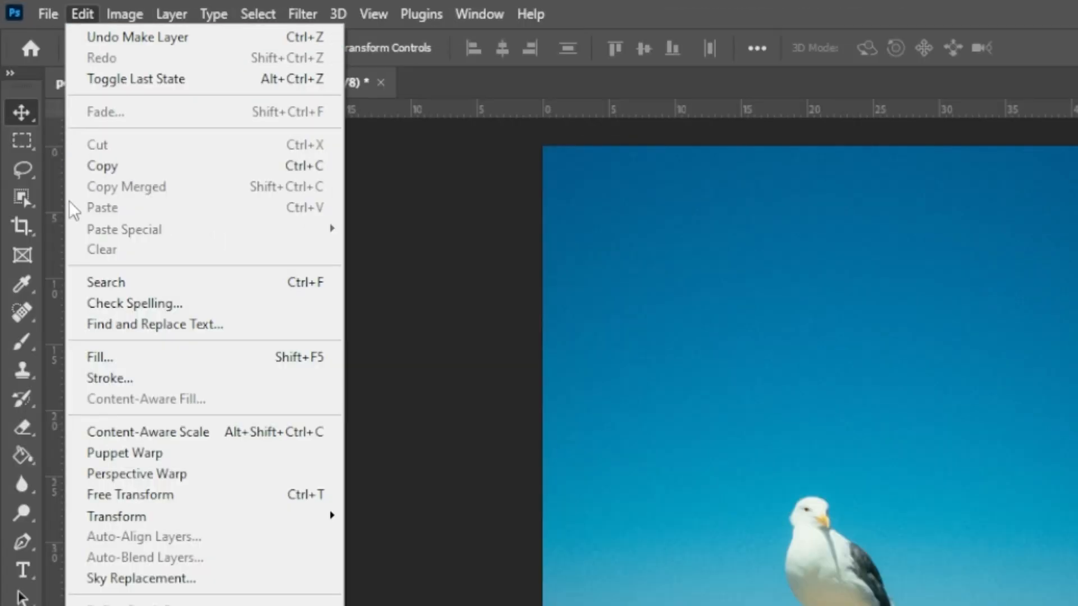
pyautogui.moveTo(96, 518)
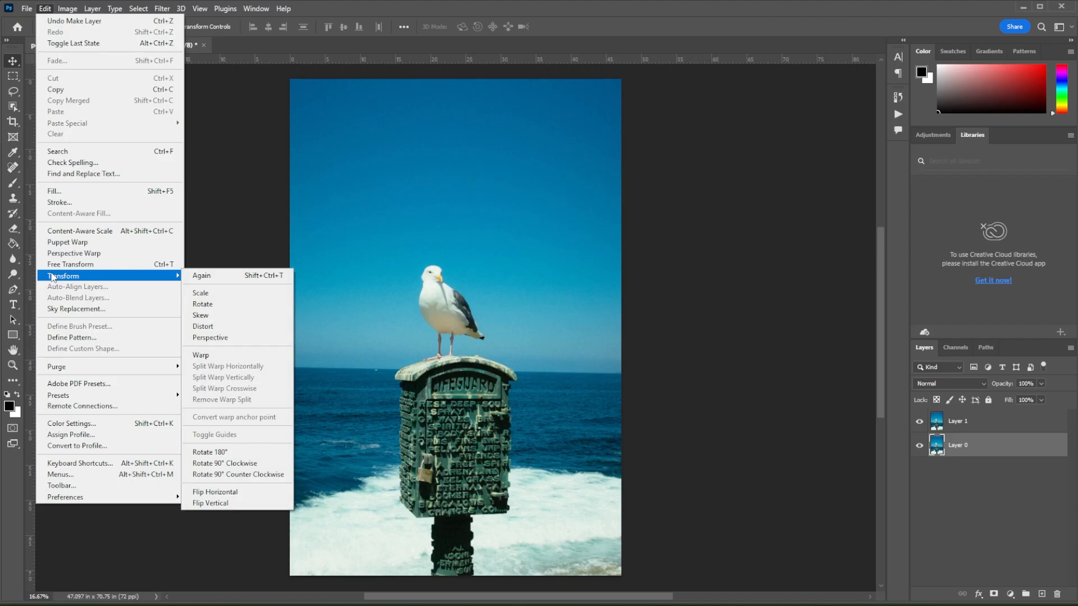
pyautogui.click(206, 503)
pyautogui.press('ctrl')
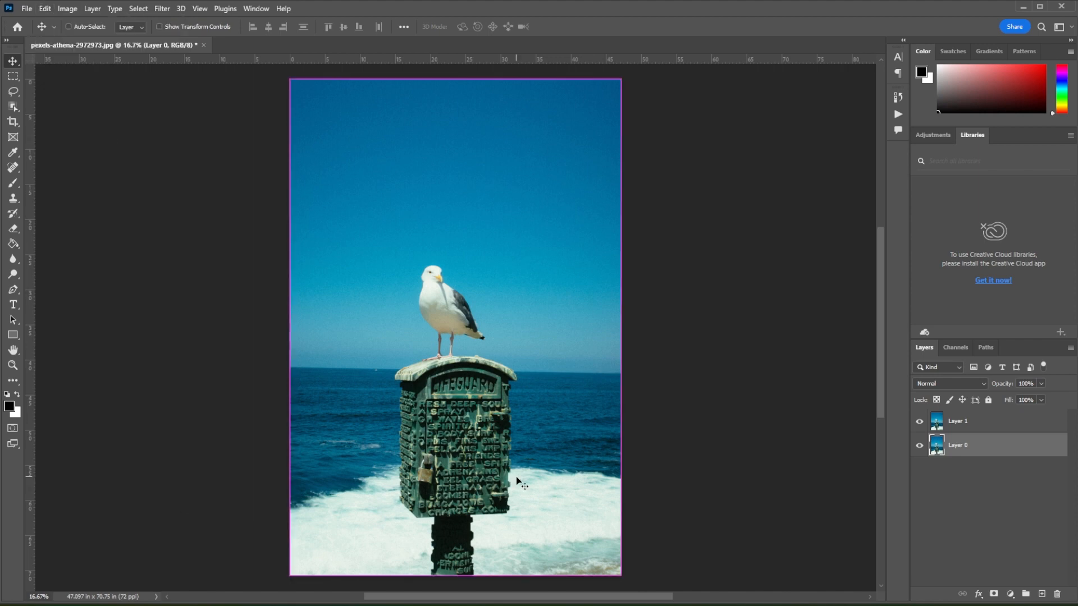
# Step: Select the whole canvas and flip Layer 1 horizontally with Free Transform
pyautogui.hotkey('ctrl', 'a')
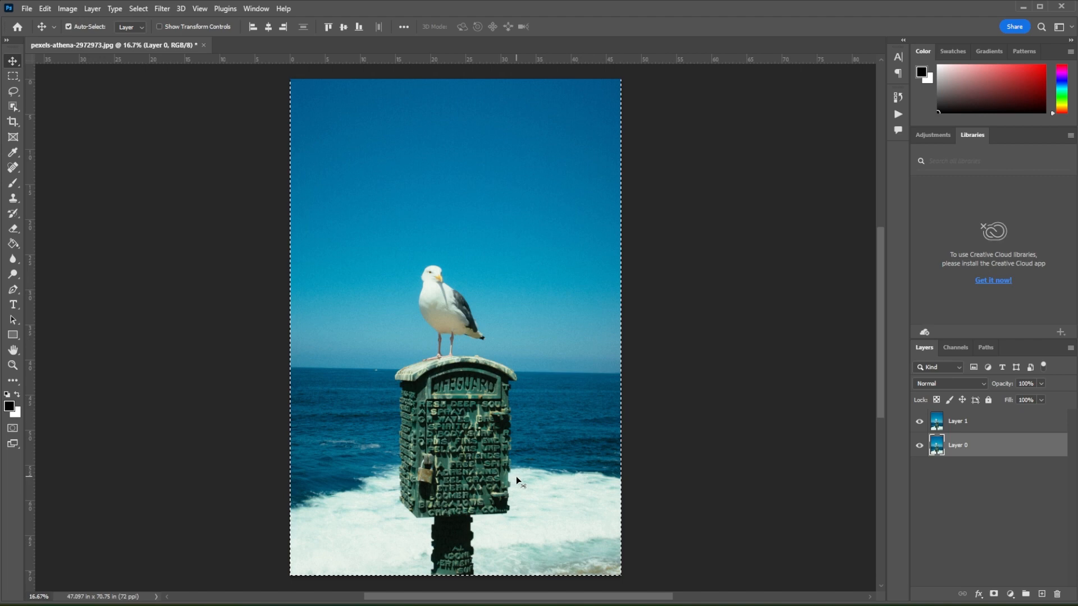
pyautogui.keyDown('ctrl'); pyautogui.click(457, 308); pyautogui.keyUp('ctrl')
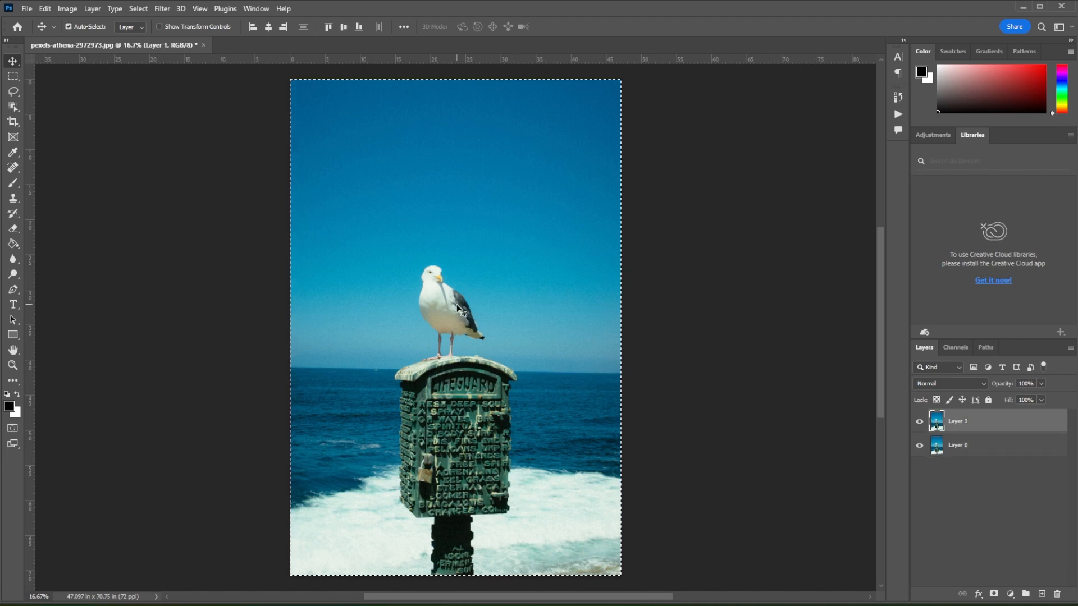
pyautogui.hotkey('ctrl', 't')
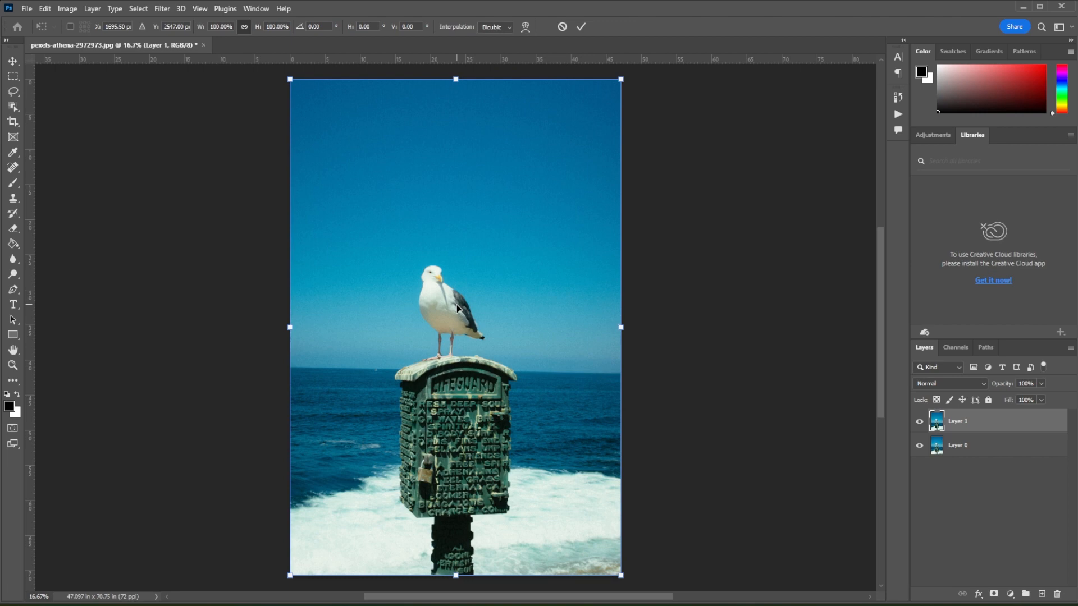
pyautogui.rightClick(457, 308)
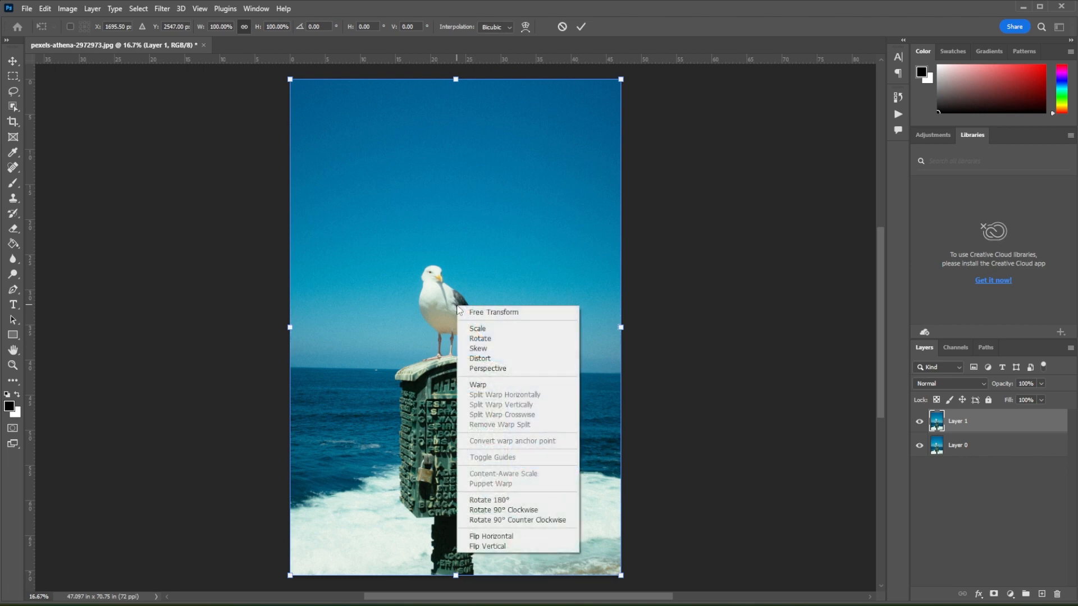
pyautogui.click(518, 538)
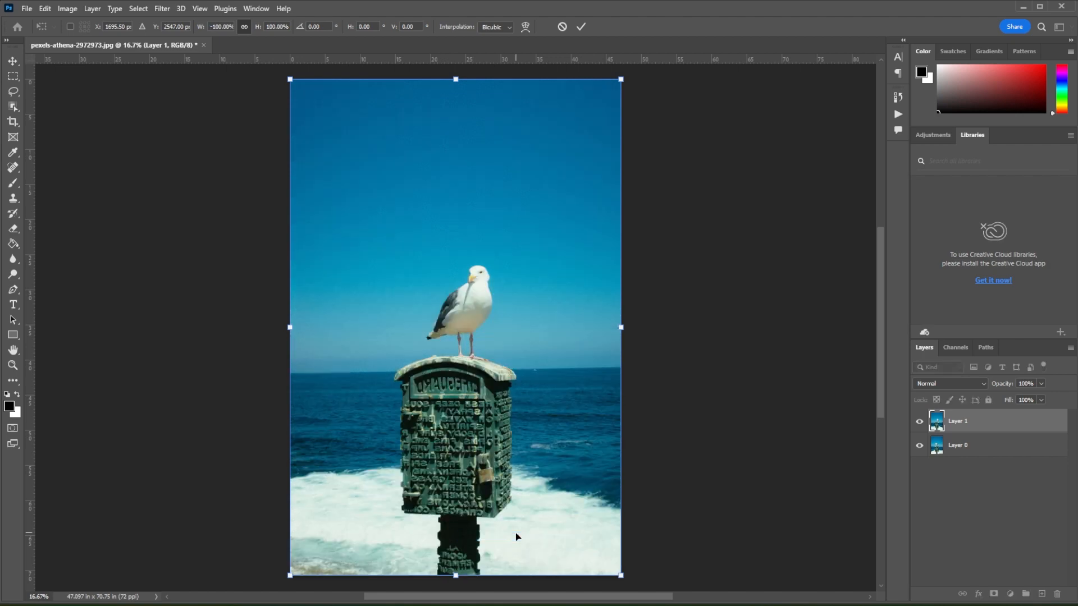
pyautogui.press('Return')
# Step: Compare the flipped Layer 1 with the layer below by toggling its visibility, leaving it hidden, and clear the canvas selection
pyautogui.click(918, 424)
pyautogui.click(919, 424)
pyautogui.click(919, 424)
pyautogui.click(920, 424)
pyautogui.click(919, 424)
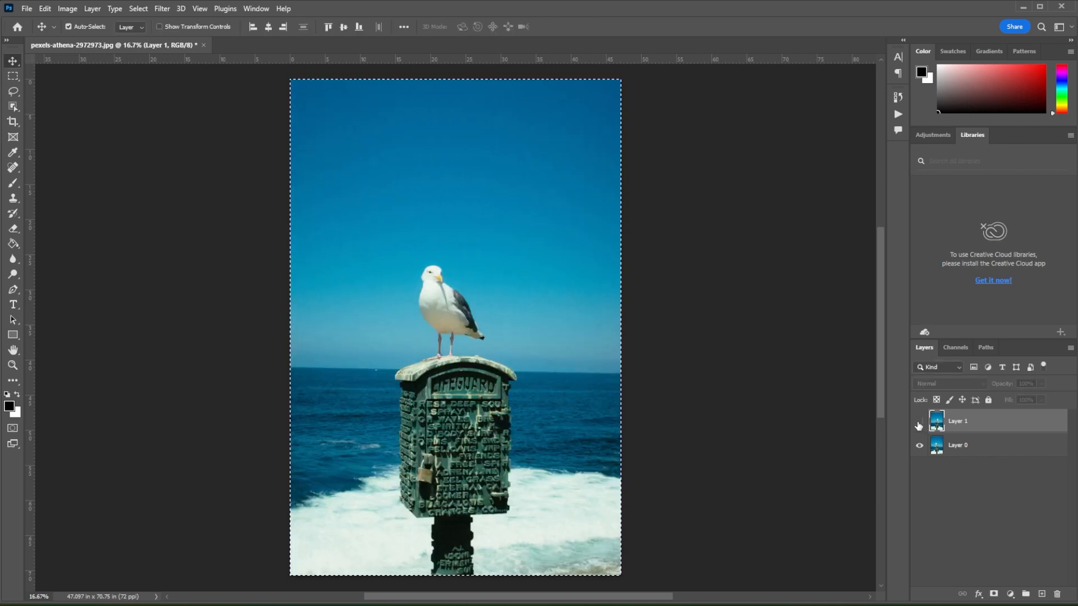
pyautogui.hotkey('ctrl', 'd')
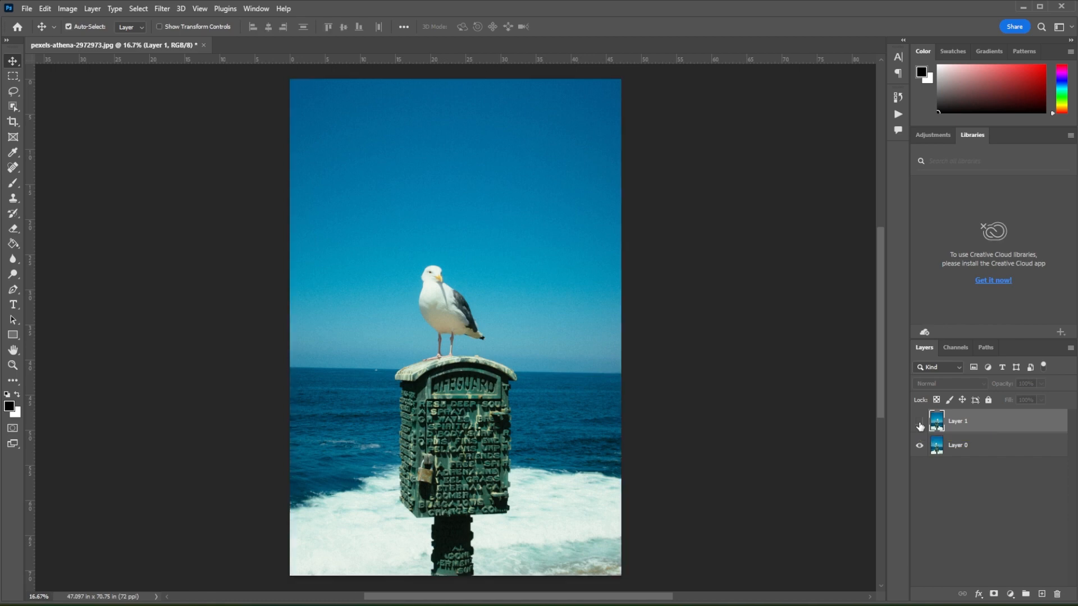
pyautogui.click(919, 421)
pyautogui.click(919, 421)
# Step: Select the seagull on Layer 0 by outlining it with the Object Selection tool in Lasso mode
pyautogui.click(936, 445)
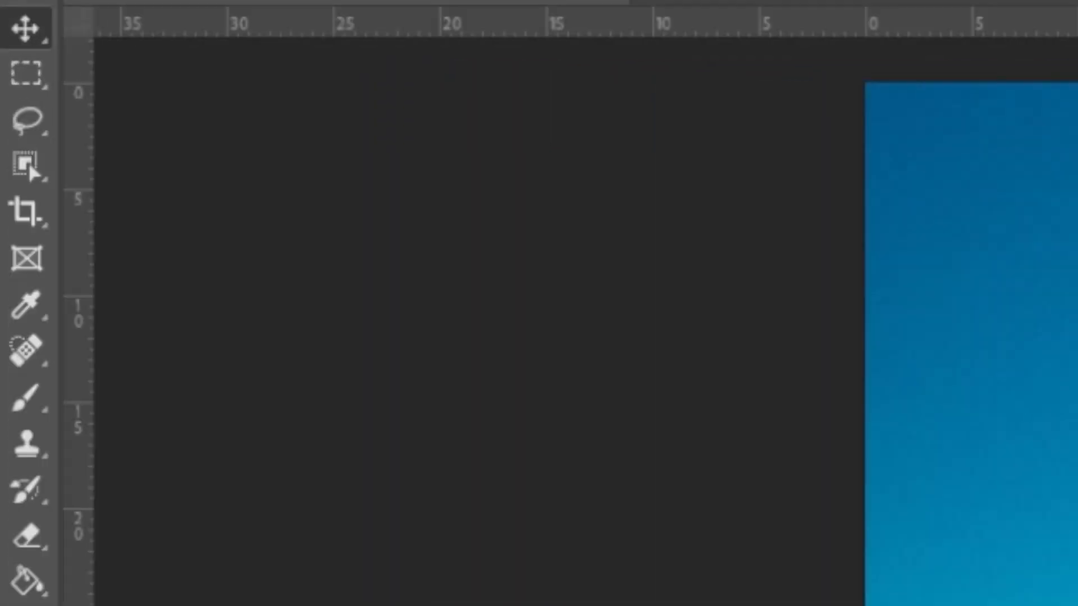
pyautogui.rightClick(14, 107)
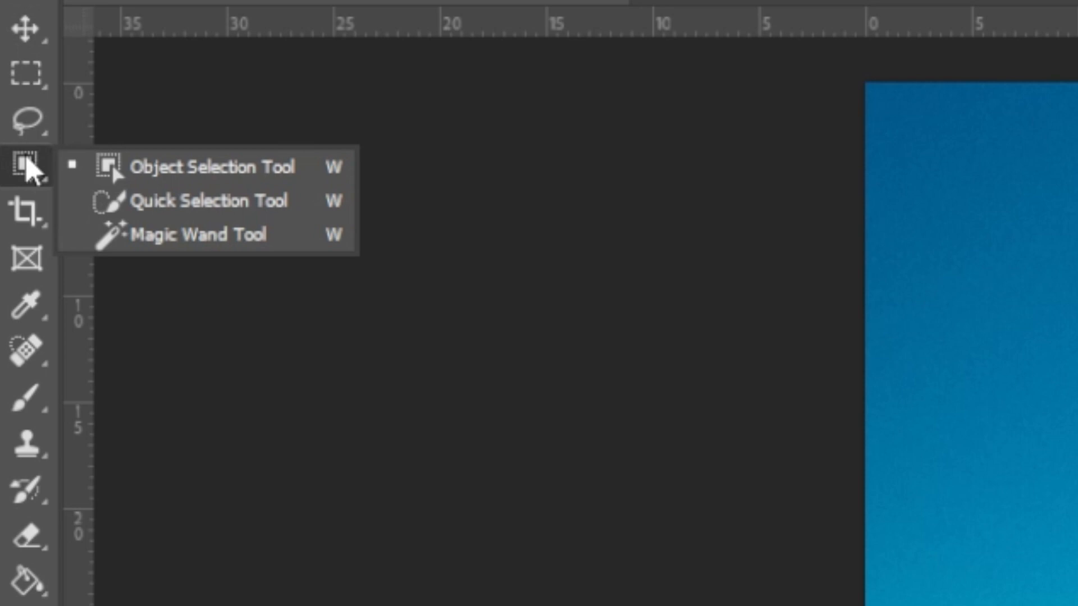
pyautogui.click(194, 176)
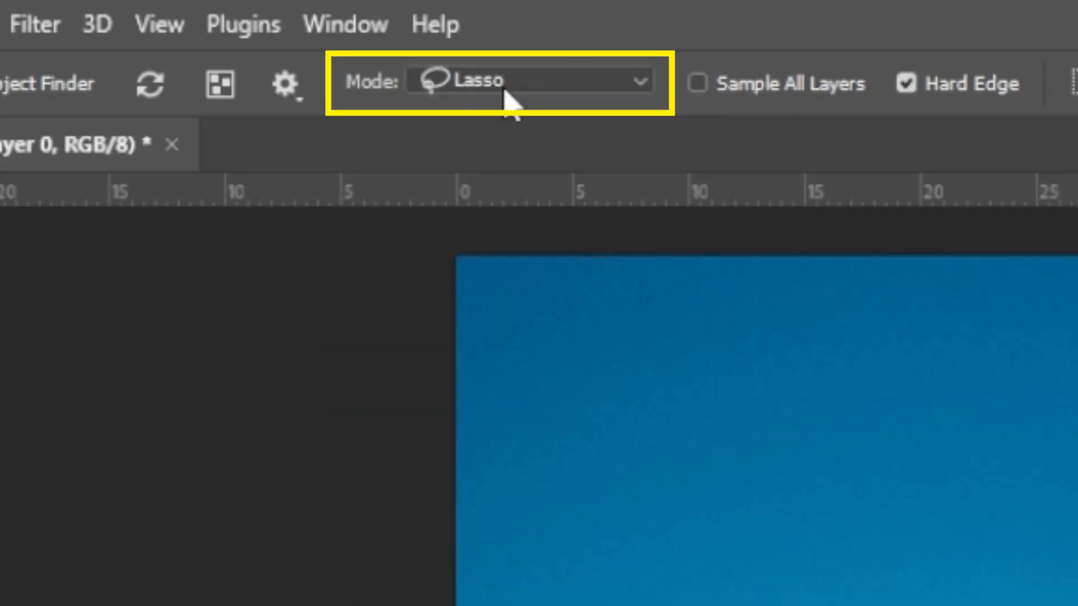
pyautogui.click(509, 98)
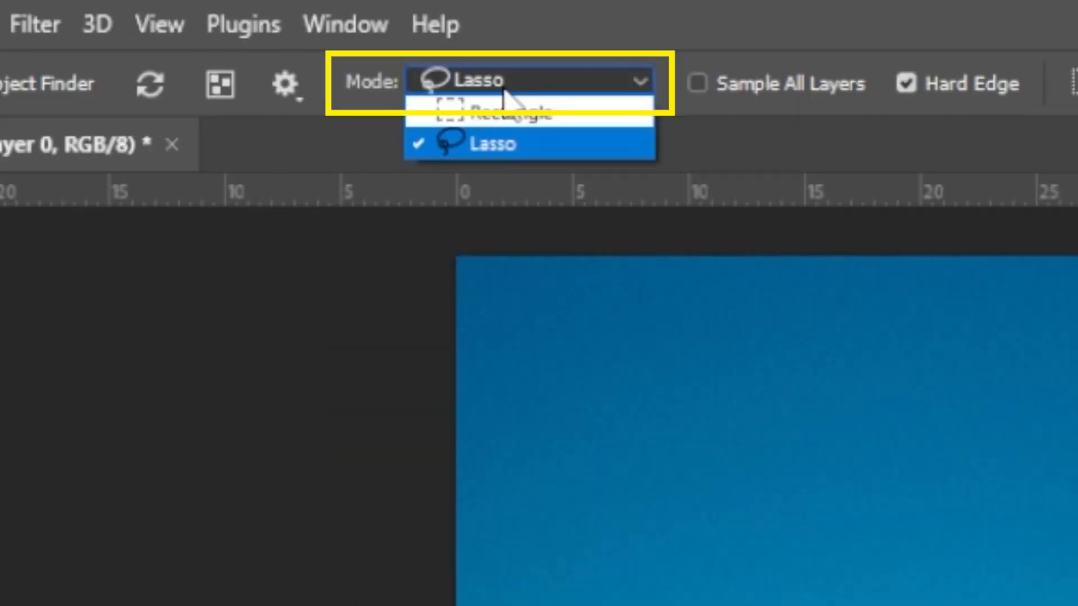
pyautogui.click(495, 145)
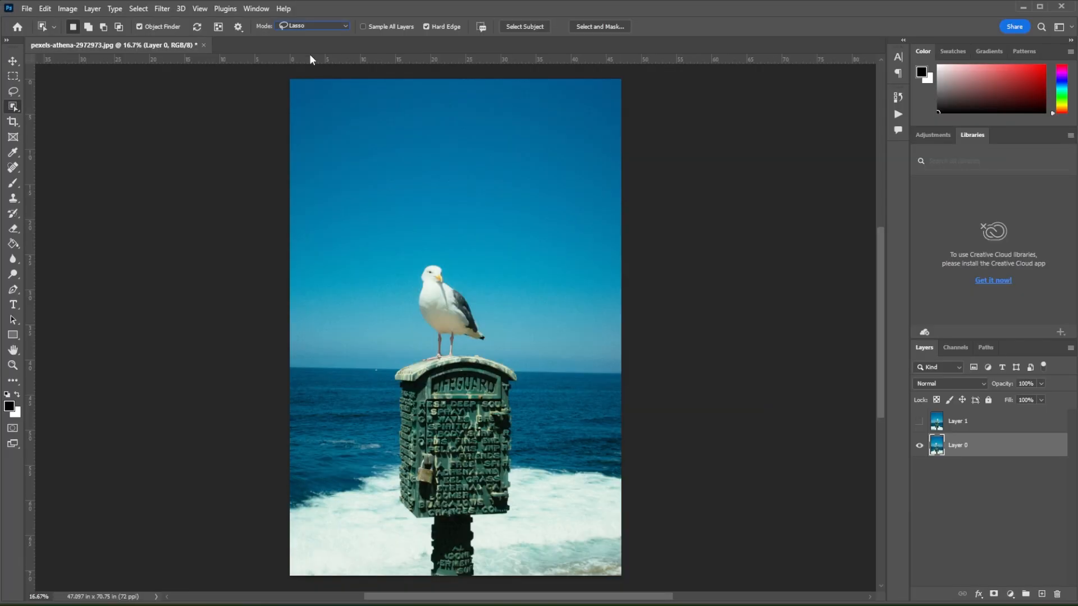
pyautogui.scroll(5, 479, 325)
pyautogui.moveTo(375, 224); pyautogui.dragTo(355, 260)
pyautogui.moveTo(352, 321)
pyautogui.mouseDown()
pyautogui.moveTo(387, 389)
pyautogui.moveTo(377, 438)
pyautogui.moveTo(363, 446)
pyautogui.moveTo(440, 439)
pyautogui.mouseUp()
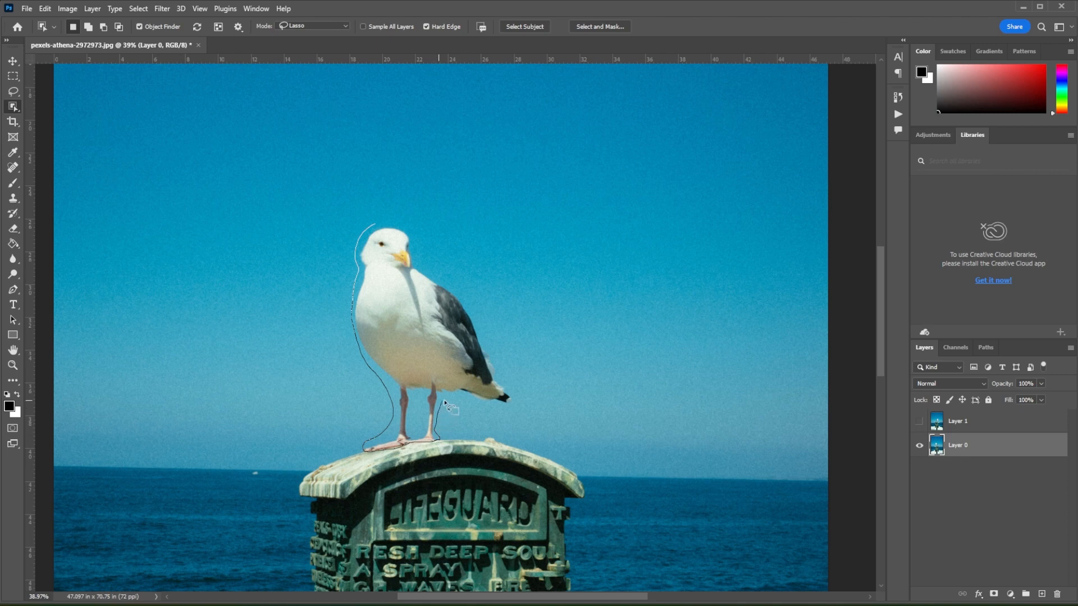
pyautogui.moveTo(497, 407); pyautogui.dragTo(504, 371)
pyautogui.moveTo(452, 276)
pyautogui.mouseDown()
pyautogui.moveTo(400, 221)
pyautogui.moveTo(374, 224)
pyautogui.mouseUp()
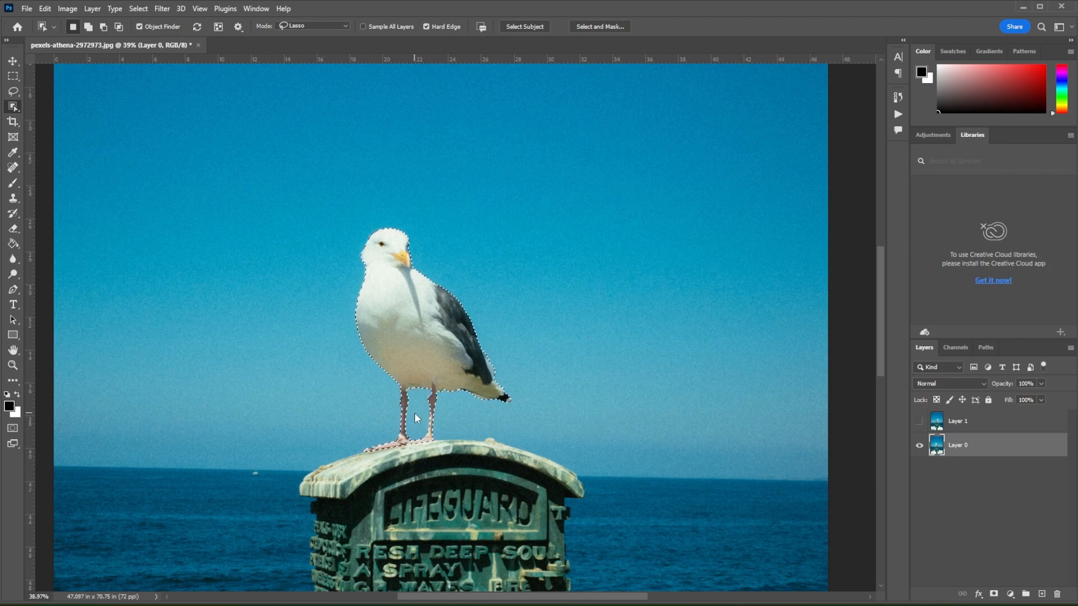
# Step: Inspect the selection edge around the seagull's legs and switch to the Quick Selection tool
pyautogui.scroll(5, 415, 413)
pyautogui.scroll(2, 417, 428)
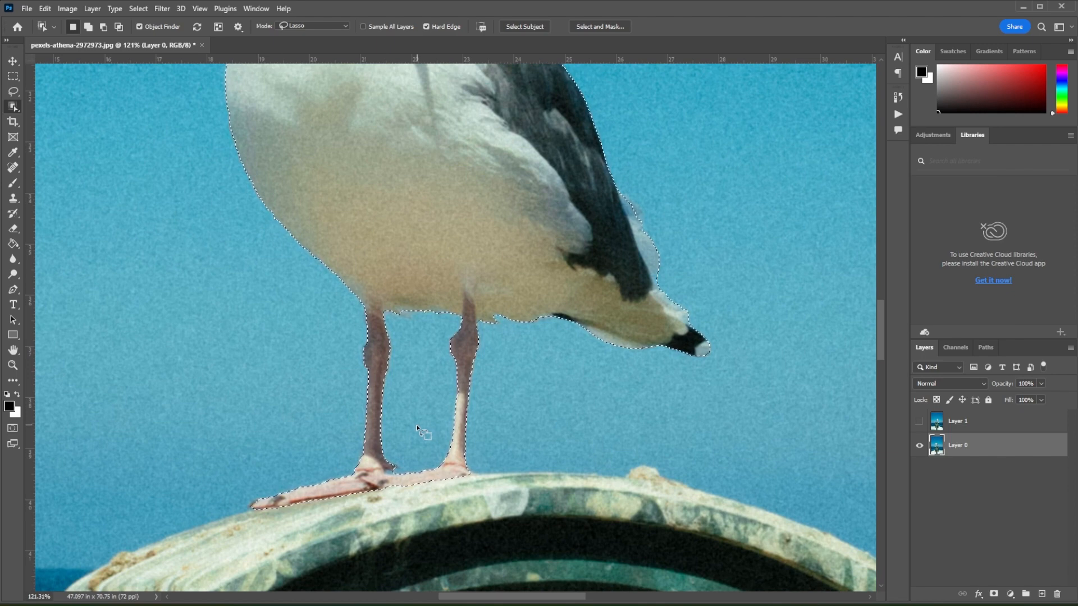
pyautogui.rightClick(13, 107)
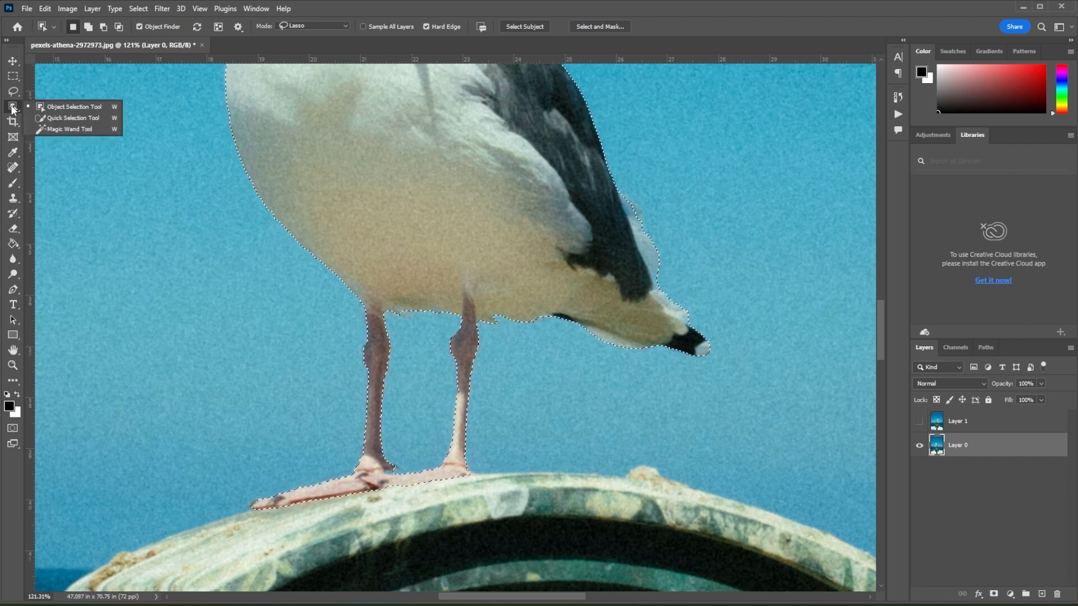
pyautogui.click(54, 122)
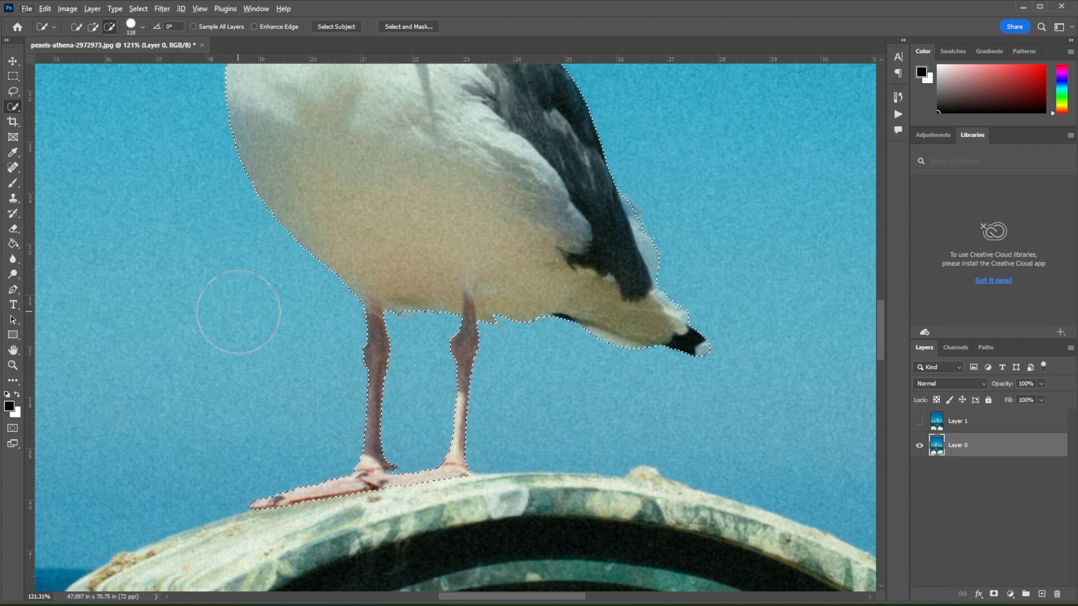
pyautogui.hotkey('ctrl', '0')
pyautogui.press('v')
pyautogui.moveTo(505, 485); pyautogui.dragTo(649, 498)
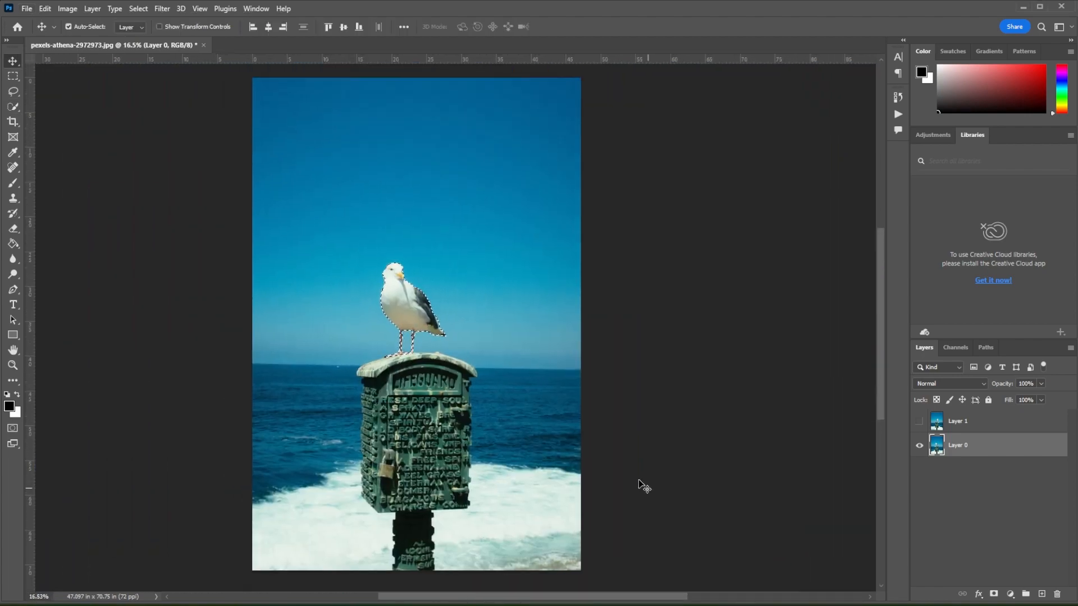
pyautogui.press('ctrl')
pyautogui.click(18, 108)
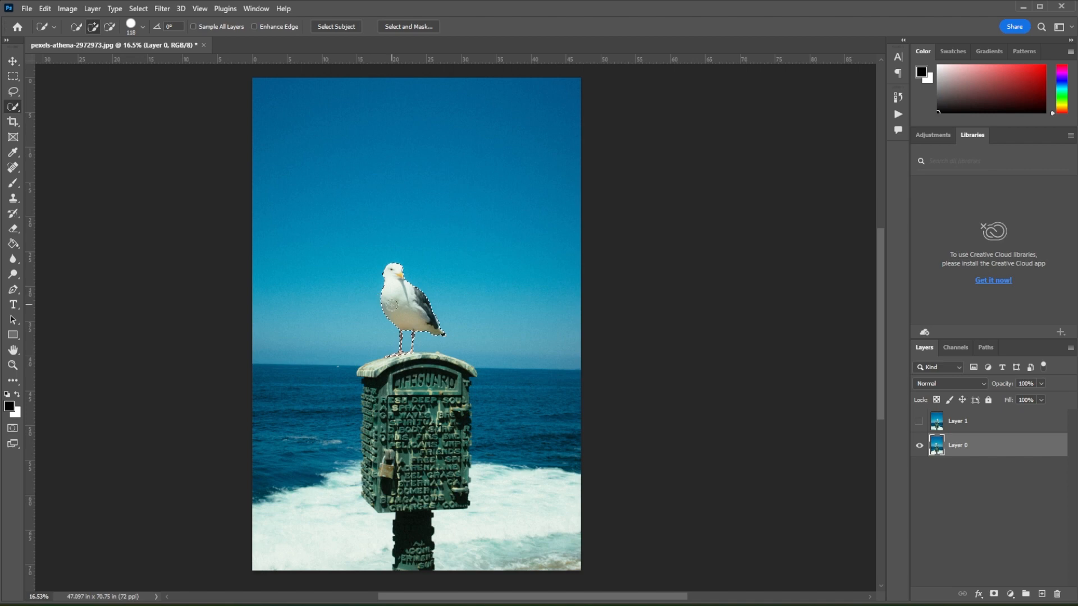
# Step: Open Content-Aware Fill for the seagull selection and paint two patches of sky above the bird into the sampling area
pyautogui.rightClick(393, 309)
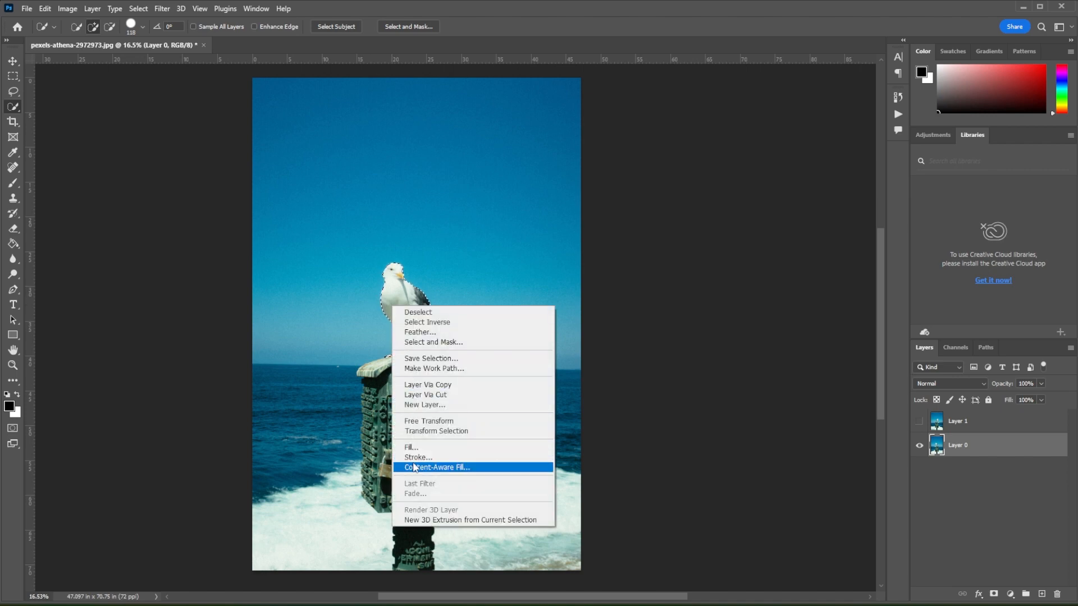
pyautogui.click(418, 466)
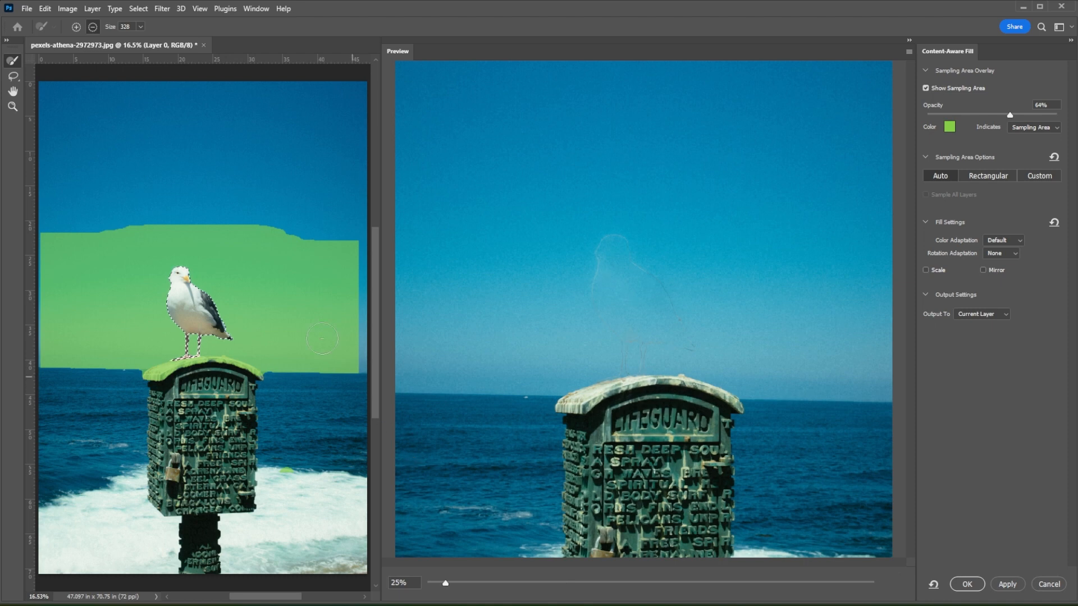
pyautogui.scroll(3, 171, 317)
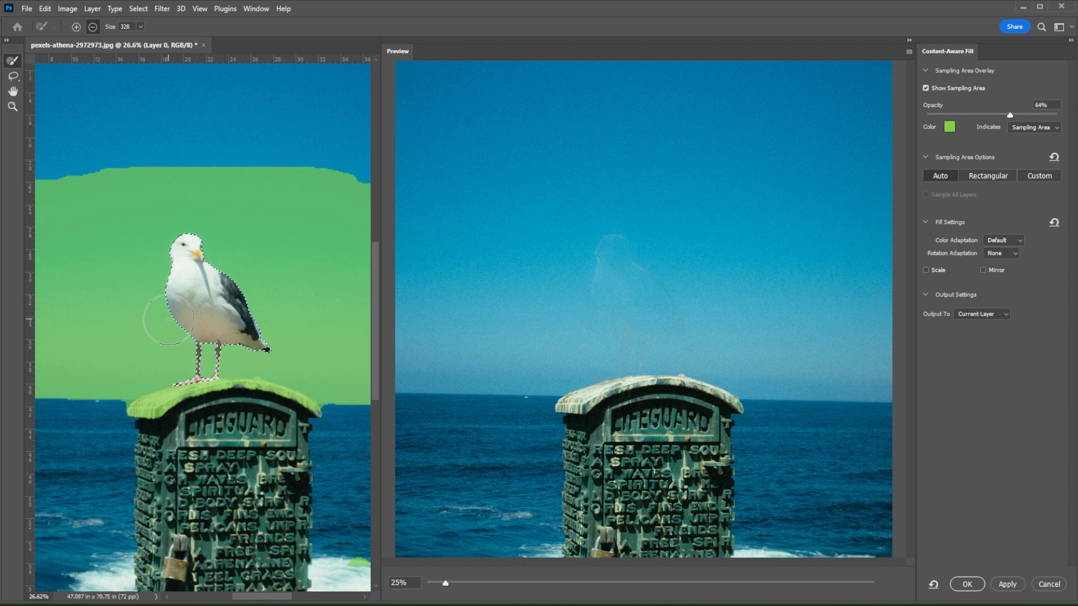
pyautogui.press('alt')
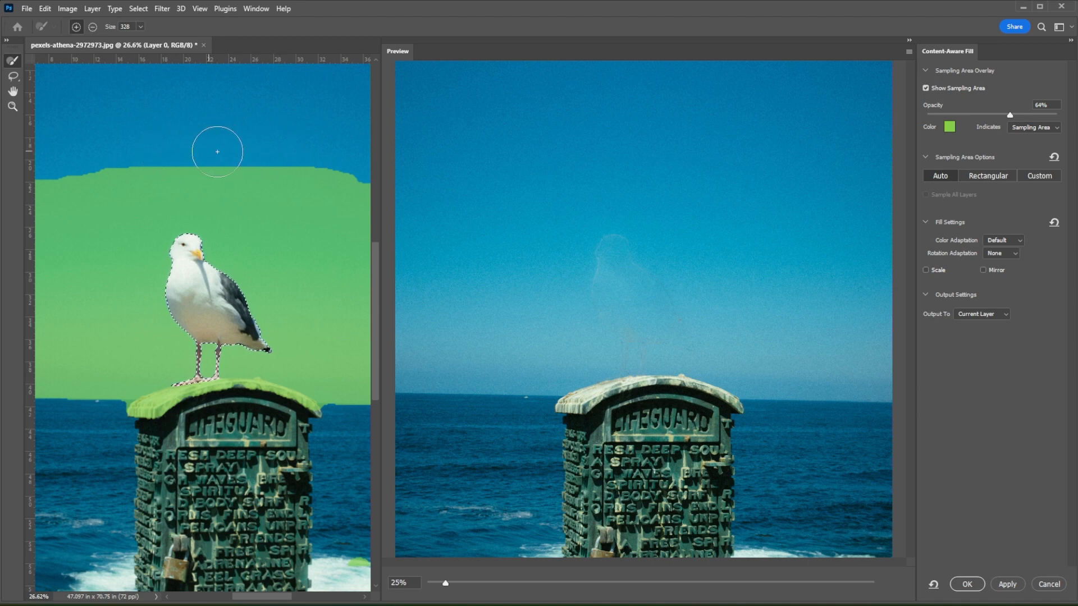
pyautogui.press('alt')
pyautogui.moveTo(217, 152)
pyautogui.mouseDown()
pyautogui.moveTo(246, 203)
pyautogui.moveTo(212, 167)
pyautogui.mouseUp()
pyautogui.press('alt')
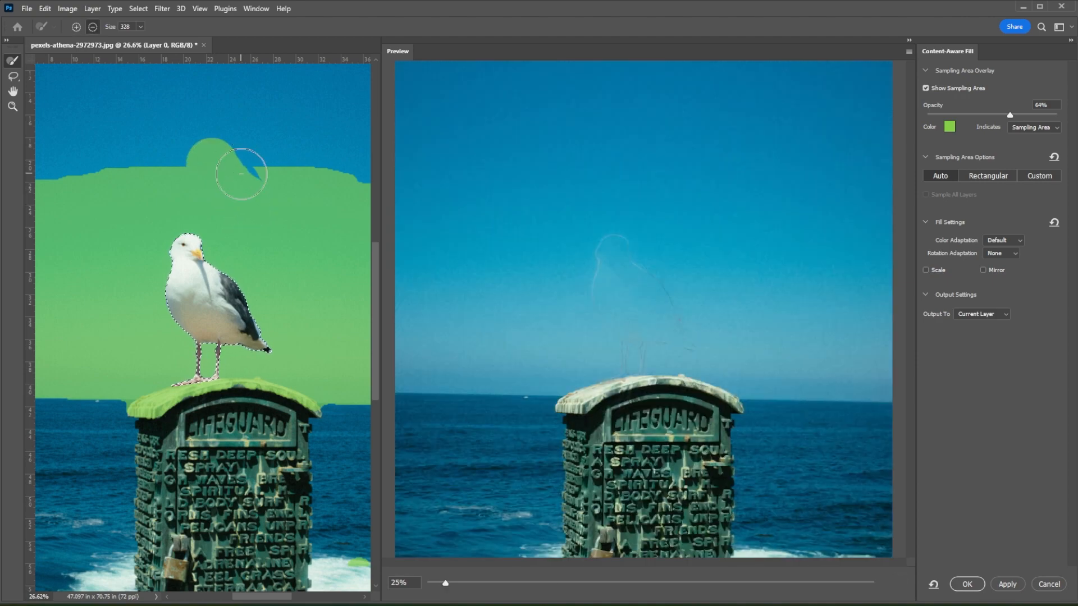
pyautogui.press('alt')
pyautogui.moveTo(241, 168); pyautogui.dragTo(264, 149)
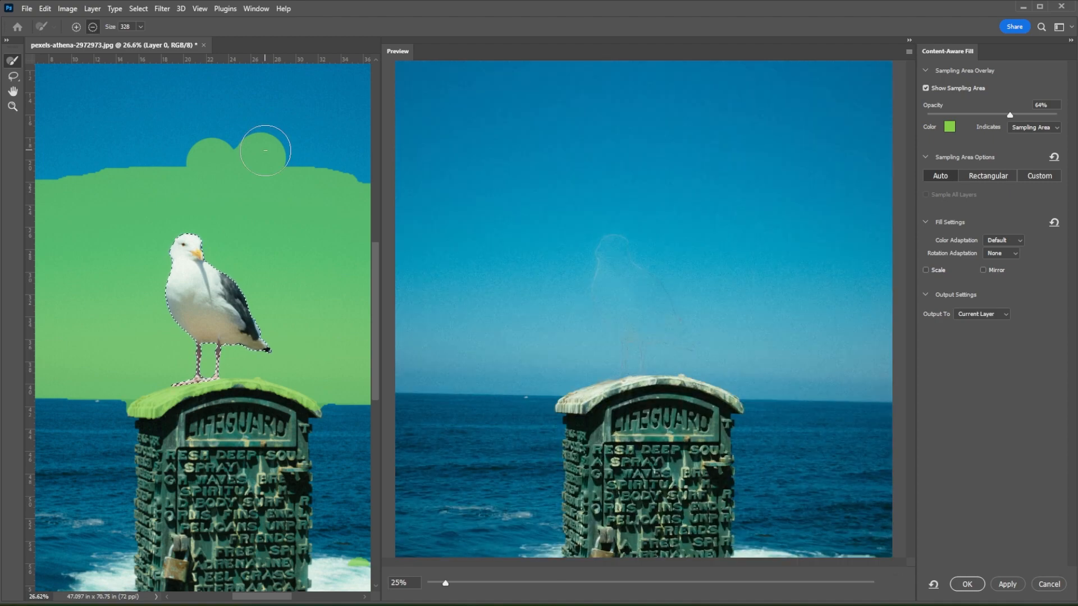
# Step: Apply the content-aware fill to the current layer to remove the seagull, and clear the selection
pyautogui.click(1007, 585)
pyautogui.click(967, 584)
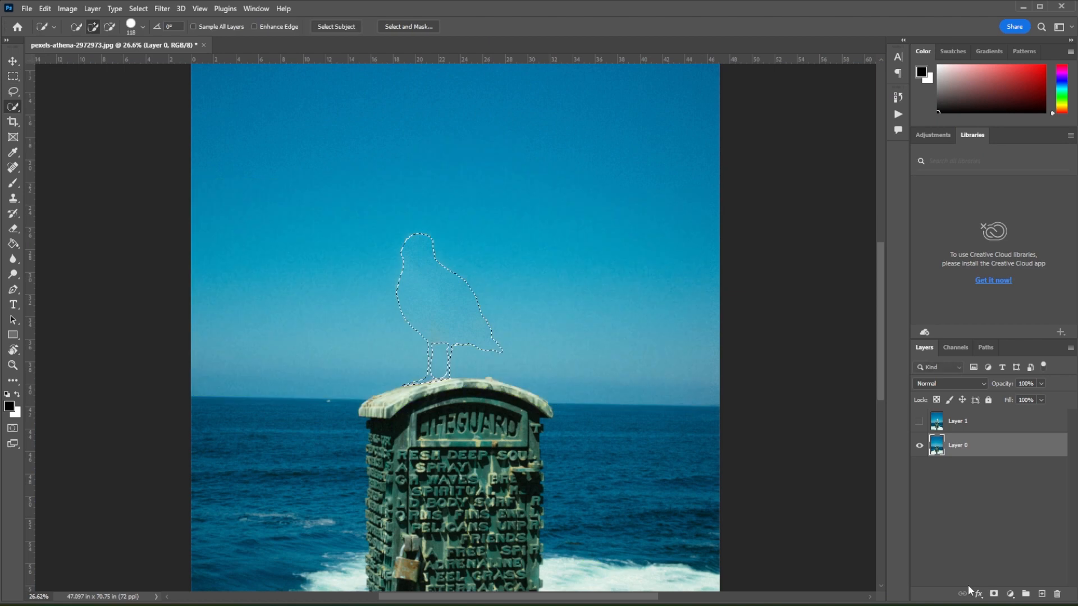
pyautogui.hotkey('ctrl', 'd')
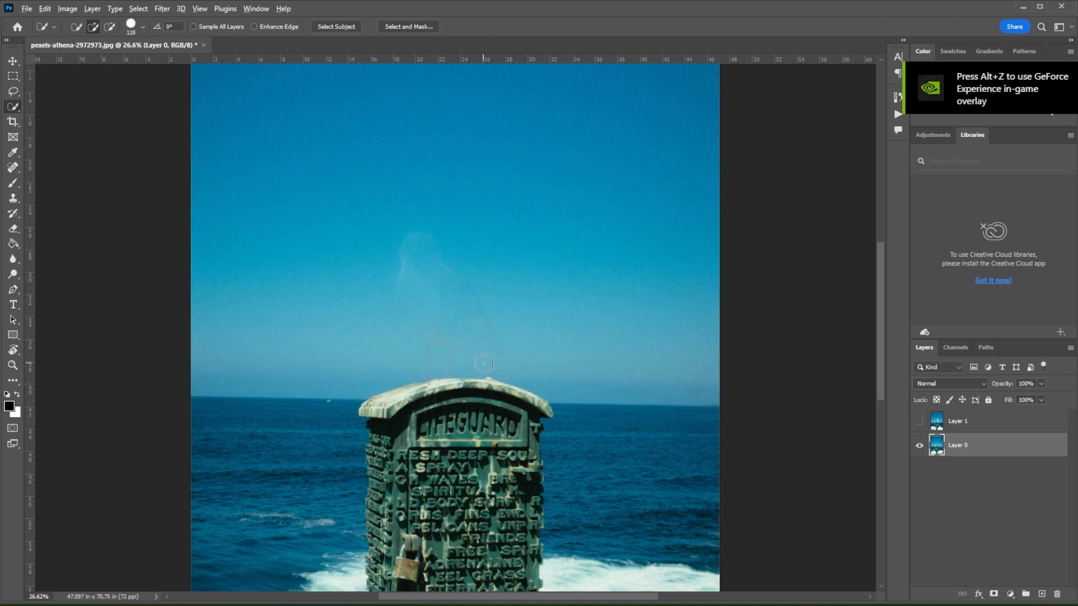
pyautogui.scroll(-4, 483, 364)
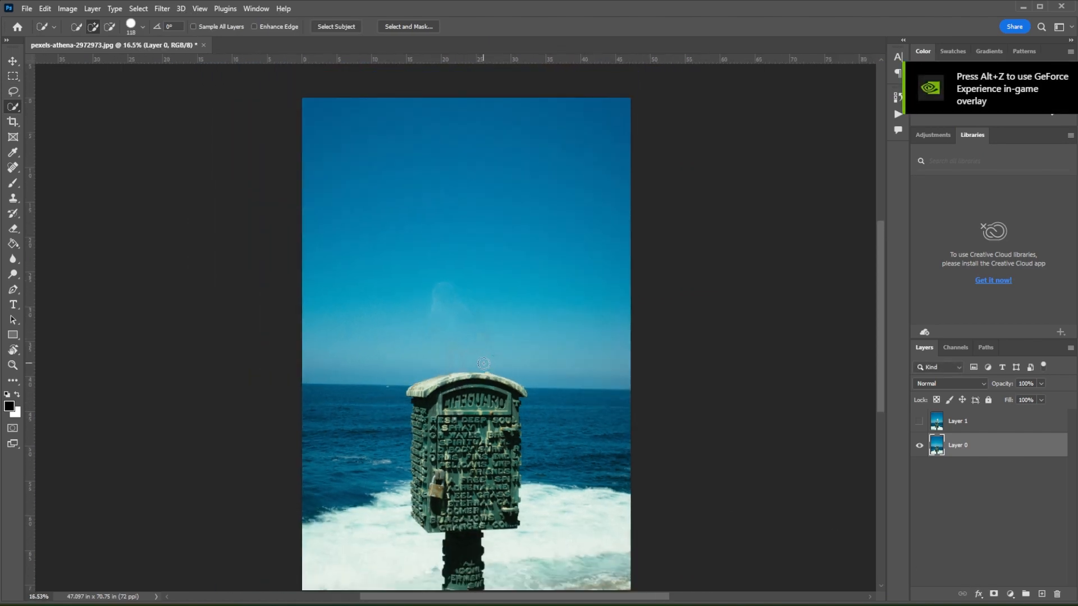
# Step: Use the Content-Aware Spot Healing Brush on Layer 0 to paint over the faint seagull leg outlines above the lifeguard box
pyautogui.scroll(-1, 484, 363)
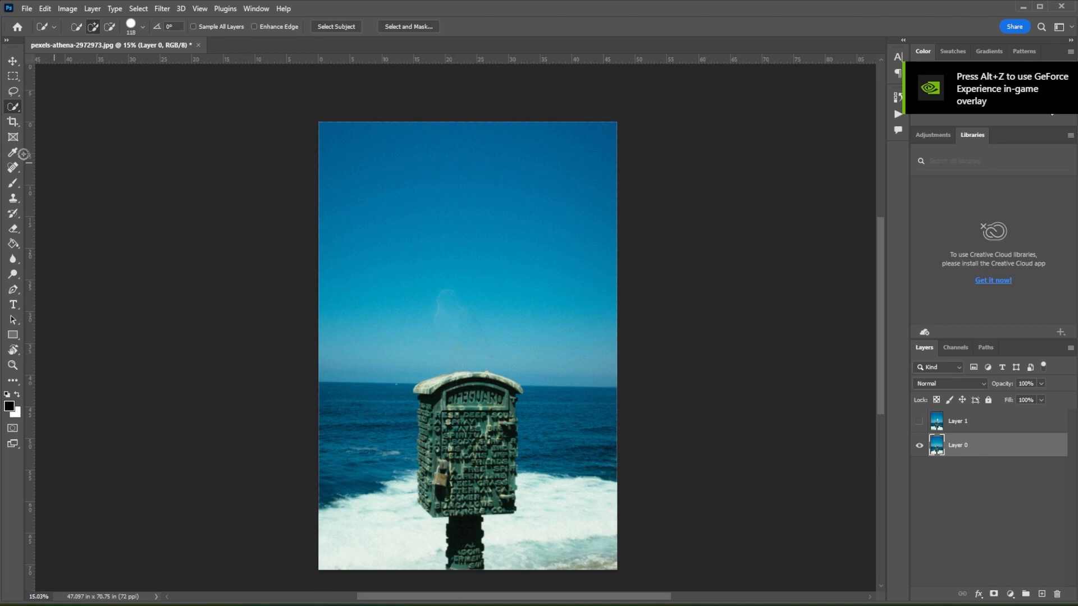
pyautogui.click(13, 167)
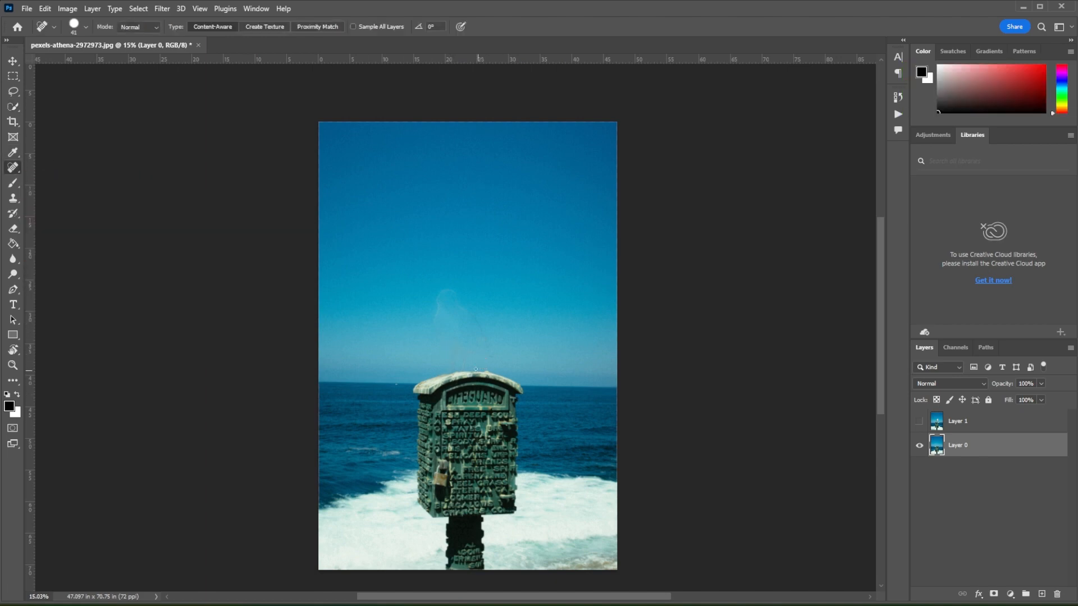
pyautogui.scroll(1, 466, 362)
pyautogui.scroll(7, 466, 362)
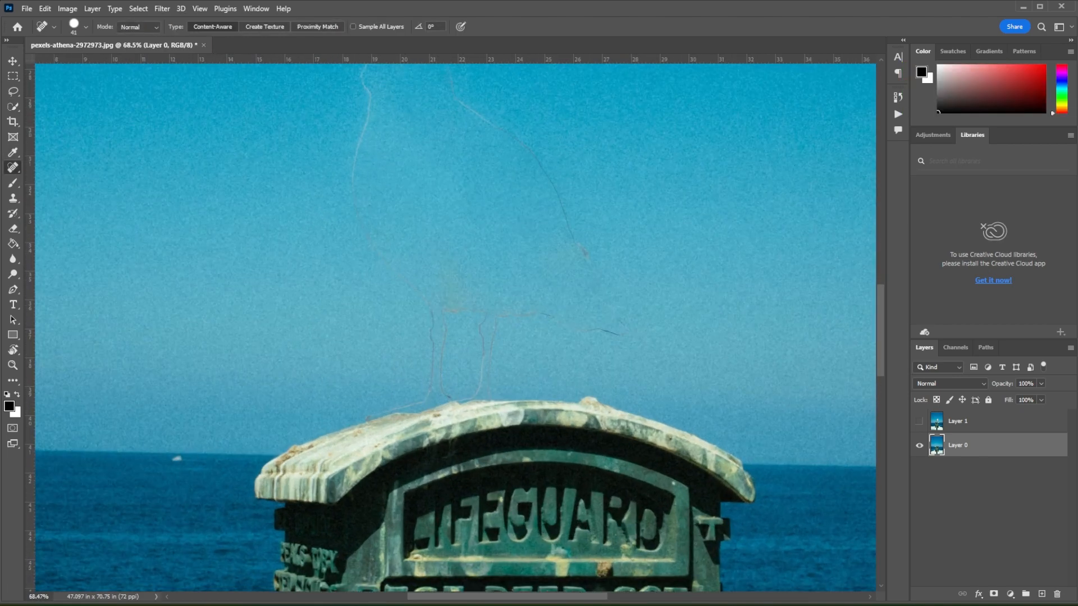
pyautogui.scroll(3, 395, 389)
pyautogui.moveTo(347, 426); pyautogui.dragTo(431, 401)
pyautogui.moveTo(455, 275)
pyautogui.mouseDown()
pyautogui.moveTo(466, 395)
pyautogui.moveTo(548, 308)
pyautogui.mouseUp()
pyautogui.moveTo(553, 380)
pyautogui.mouseDown()
pyautogui.moveTo(486, 380)
pyautogui.moveTo(531, 393)
pyautogui.mouseUp()
pyautogui.click(462, 276)
pyautogui.moveTo(553, 263); pyautogui.dragTo(537, 334)
# Step: Spot-heal the remaining outlines of the seagull's body and head and the leftover traces in the sky
pyautogui.scroll(3, 536, 334)
pyautogui.moveTo(361, 128)
pyautogui.mouseDown()
pyautogui.moveTo(405, 370)
pyautogui.moveTo(611, 447)
pyautogui.mouseUp()
pyautogui.click(847, 471)
pyautogui.scroll(-2, 730, 352)
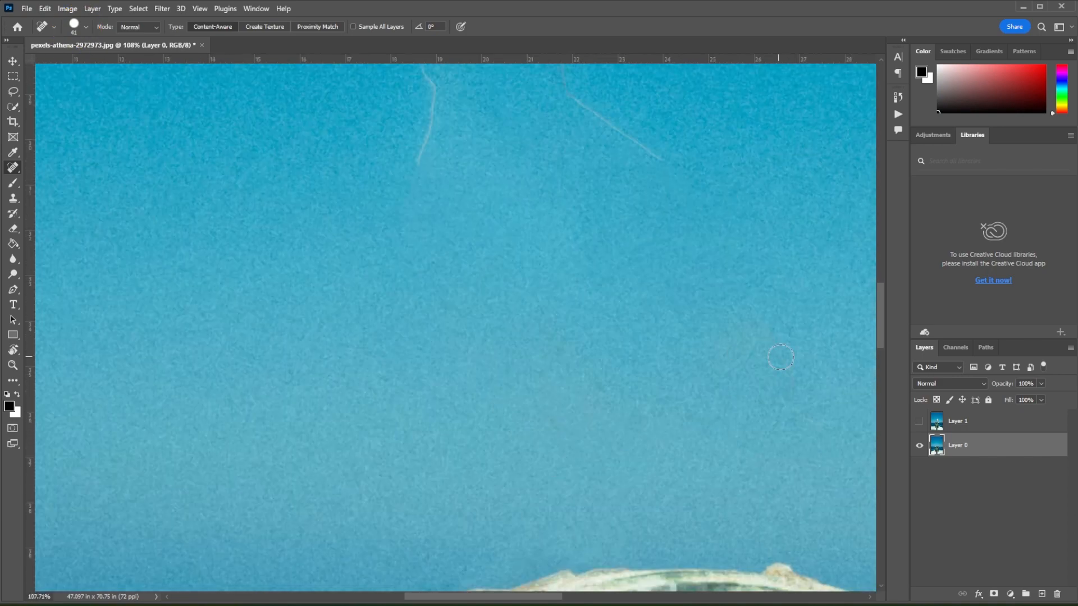
pyautogui.scroll(3, 439, 364)
pyautogui.moveTo(418, 292); pyautogui.dragTo(508, 112)
pyautogui.moveTo(509, 112)
pyautogui.mouseDown()
pyautogui.moveTo(616, 261)
pyautogui.moveTo(722, 288)
pyautogui.mouseUp()
pyautogui.scroll(-4, 778, 426)
pyautogui.scroll(2, 777, 426)
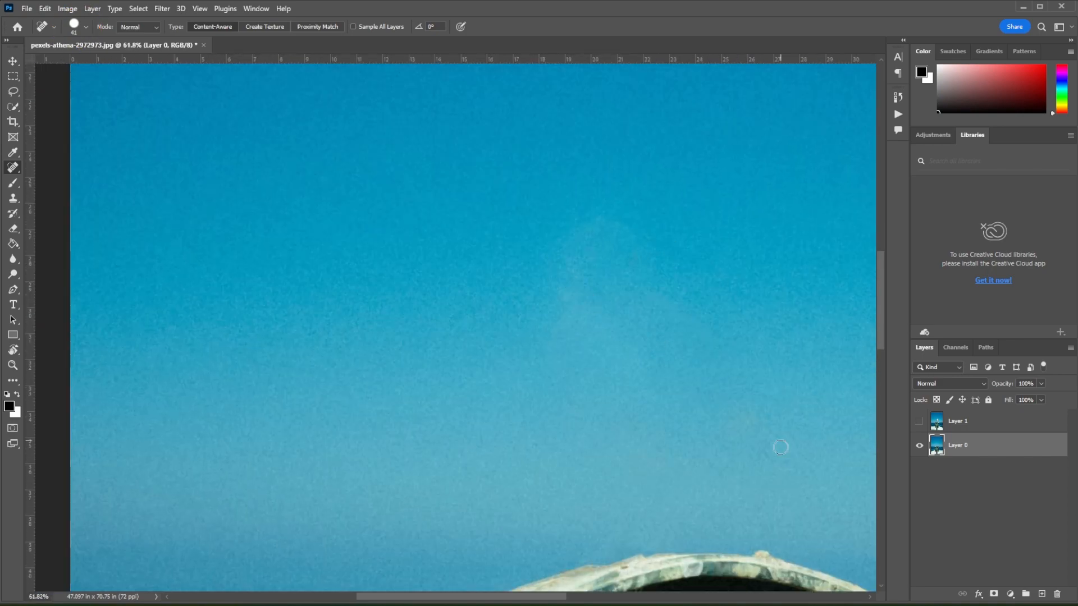
pyautogui.scroll(-4, 747, 454)
pyautogui.moveTo(747, 454)
pyautogui.mouseDown()
pyautogui.moveTo(446, 407)
pyautogui.moveTo(446, 321)
pyautogui.mouseUp()
pyautogui.moveTo(414, 248); pyautogui.dragTo(425, 257)
pyautogui.scroll(1, 406, 295)
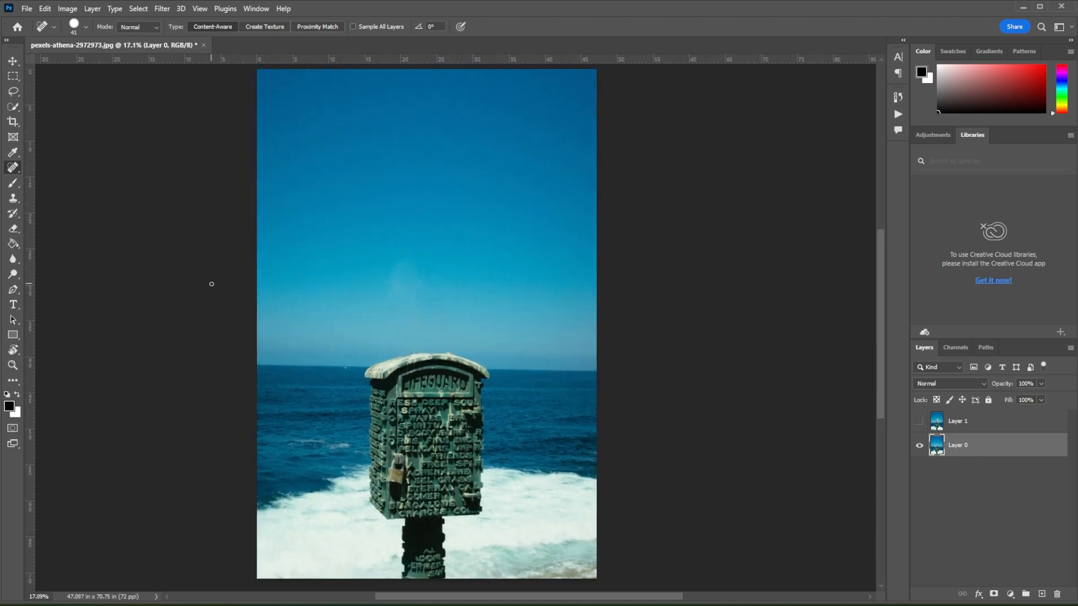
# Step: Paste the copied seagull onto a new layer above Layer 0 and move it up slightly, clear of the lifeguard box
pyautogui.click(1042, 594)
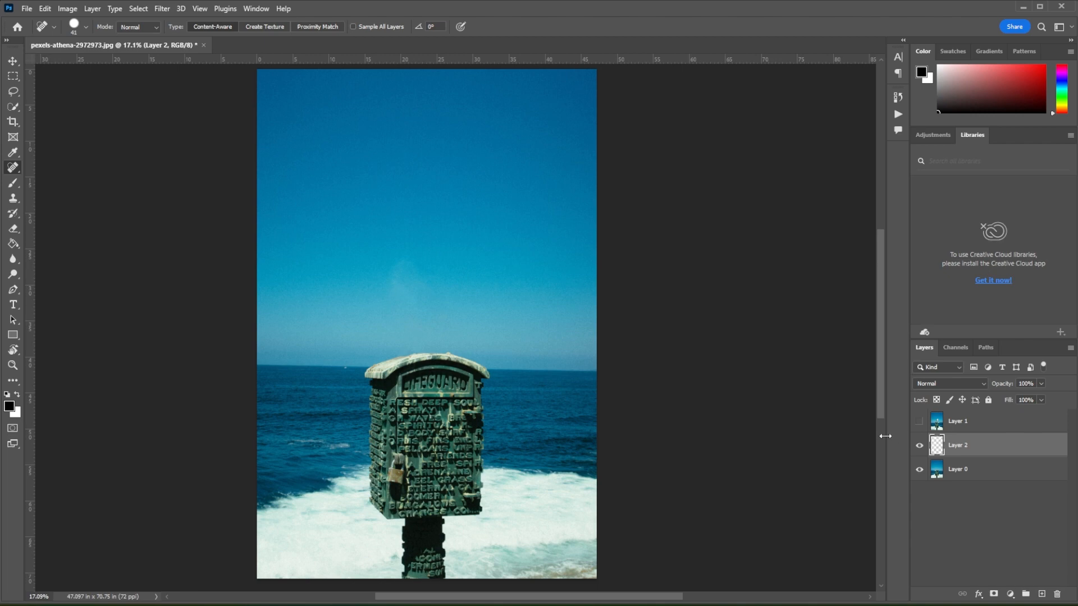
pyautogui.hotkey('ctrl', 'z')
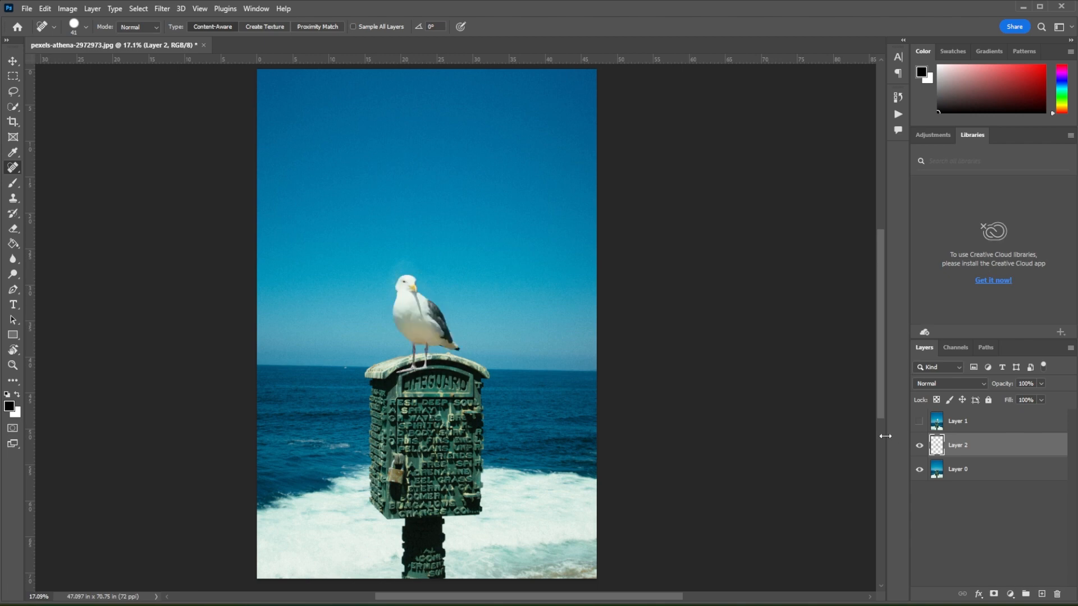
pyautogui.click(19, 59)
pyautogui.moveTo(430, 330); pyautogui.dragTo(430, 306)
# Step: Start a free transform of the seagull on Layer 2 and flip it horizontally
pyautogui.hotkey('ctrl', 't')
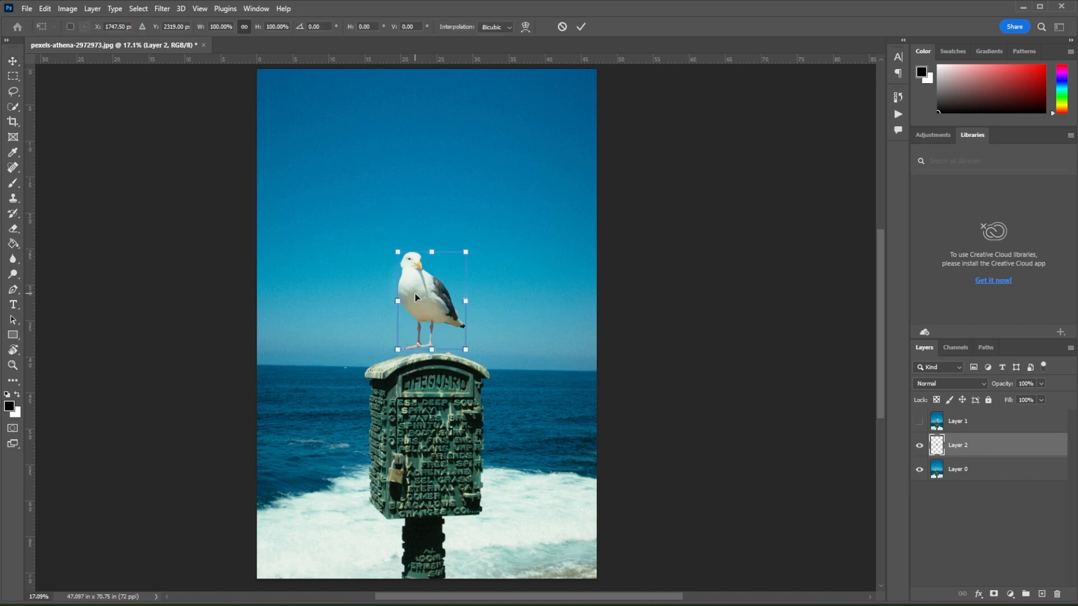
pyautogui.rightClick(416, 297)
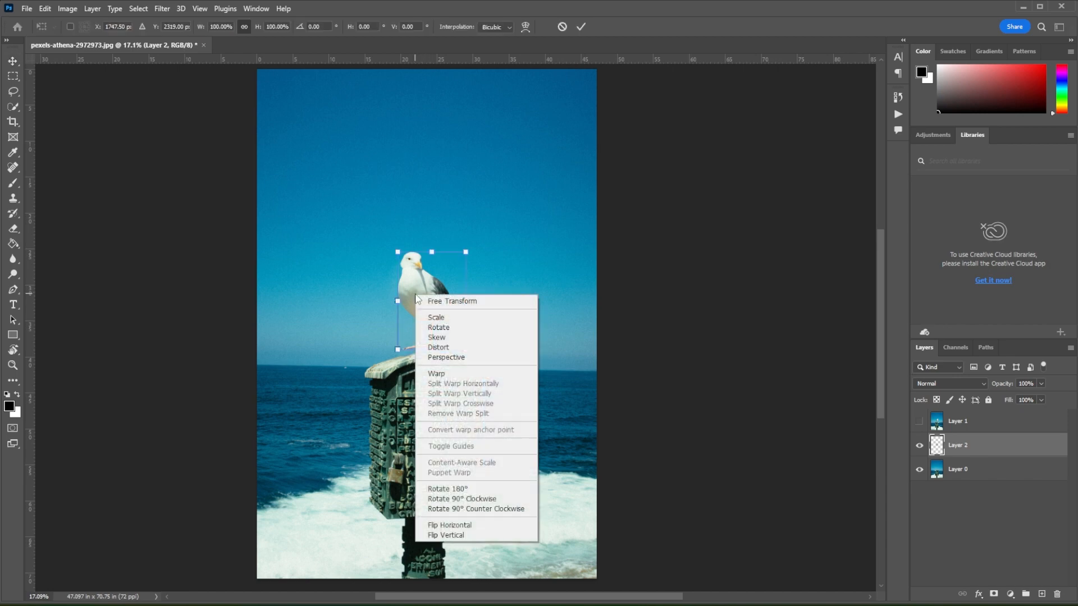
pyautogui.click(447, 526)
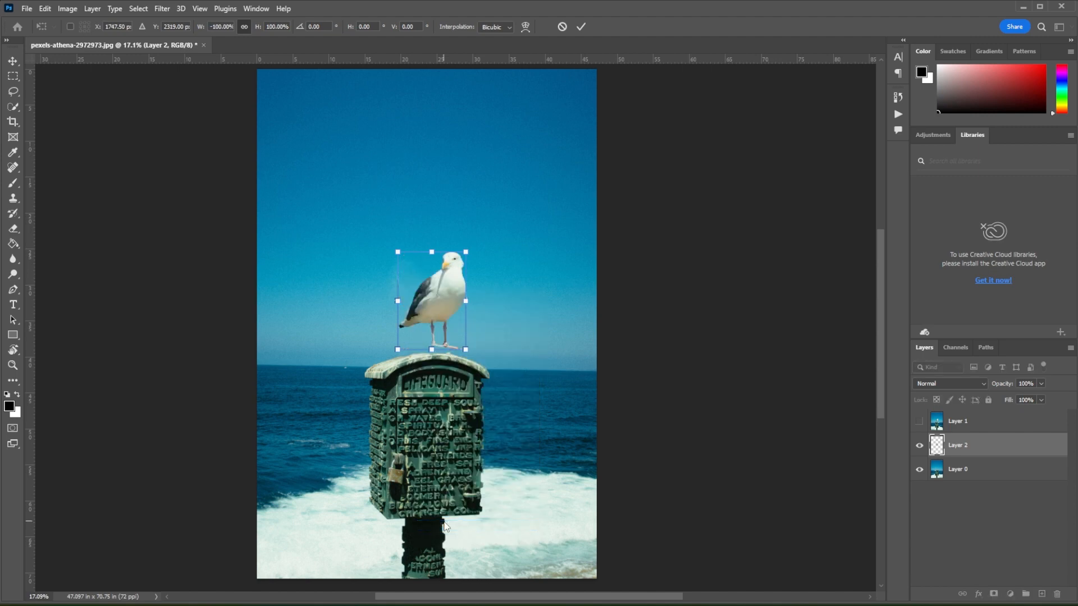
# Step: Position the flipped seagull so its feet rest on top of the lifeguard box, and apply the transform
pyautogui.moveTo(435, 309); pyautogui.dragTo(479, 269)
pyautogui.scroll(2, 429, 331)
pyautogui.scroll(2, 429, 329)
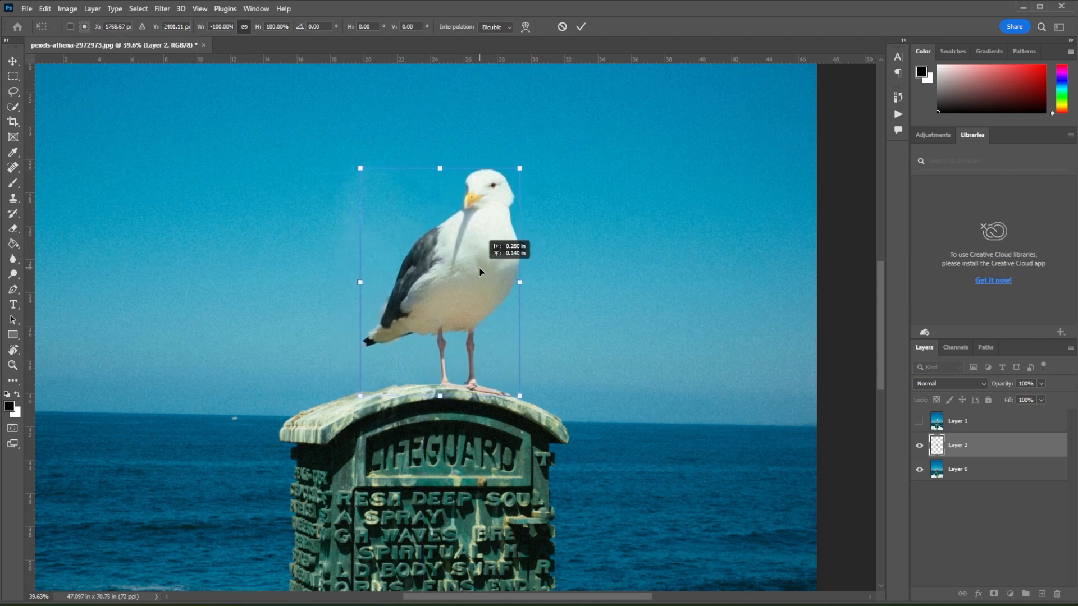
pyautogui.scroll(4, 484, 346)
pyautogui.moveTo(545, 494); pyautogui.dragTo(543, 494)
pyautogui.scroll(-8, 619, 492)
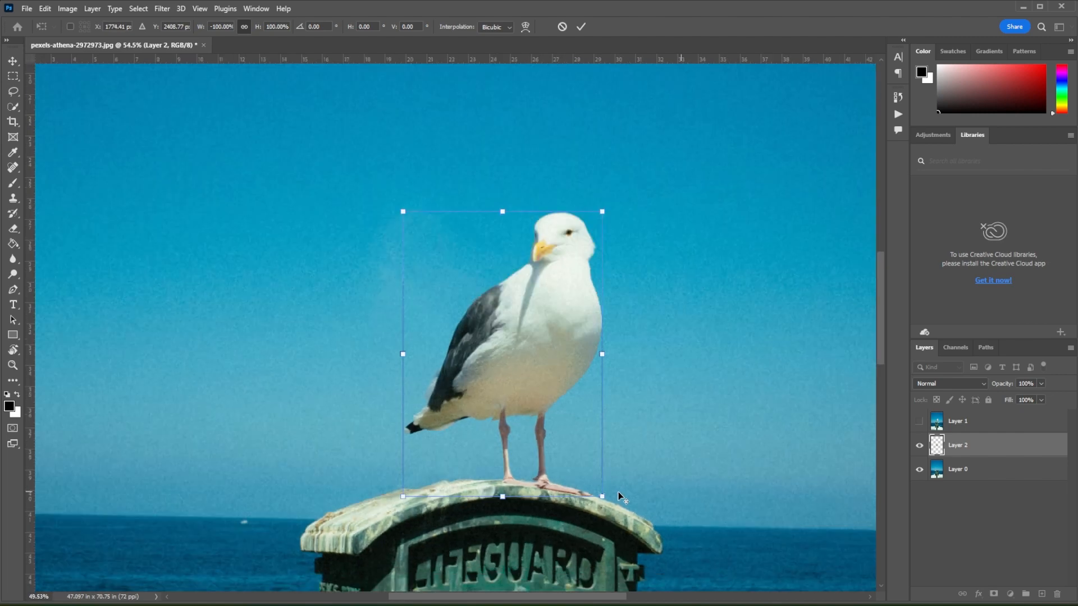
pyautogui.scroll(-2, 539, 430)
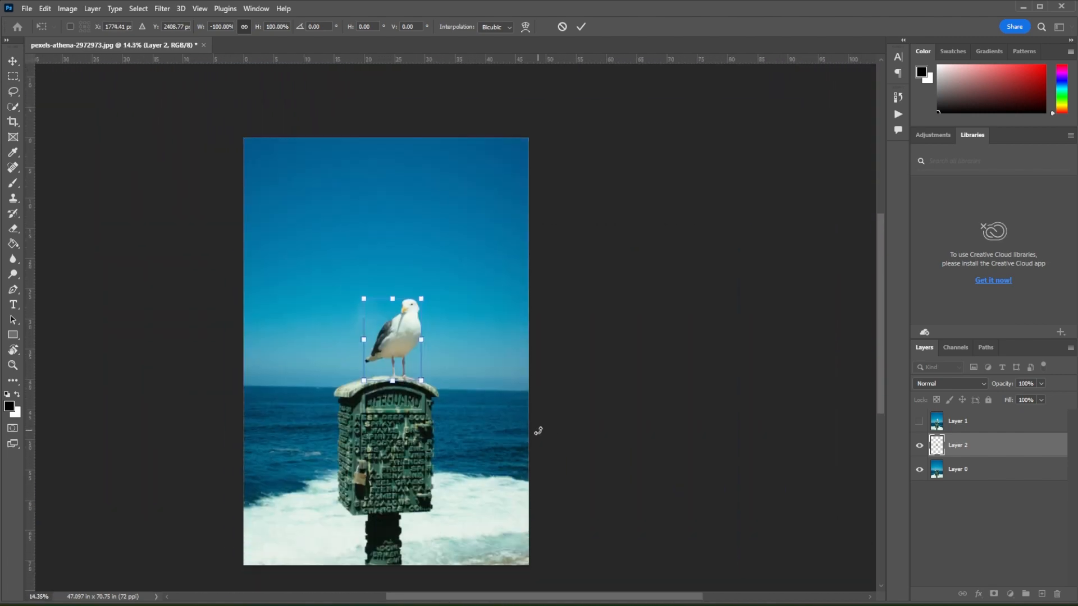
pyautogui.press('Return')
# Step: Toggle Layer 1's visibility on and off to compare the fully mirrored photo with the edited version, leaving Layer 1 hidden
pyautogui.scroll(1, 396, 400)
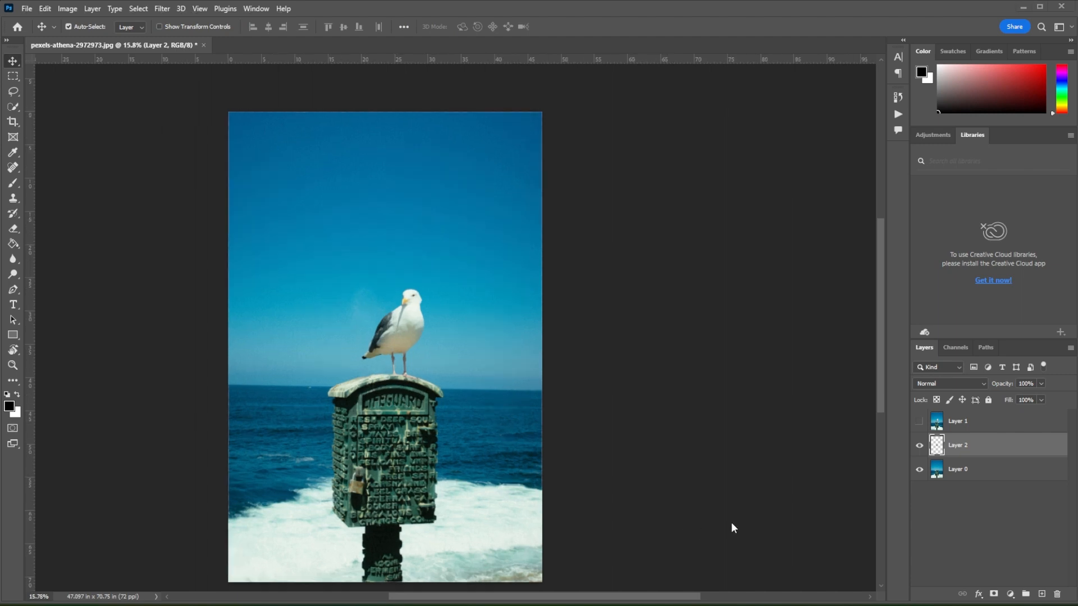
pyautogui.click(920, 422)
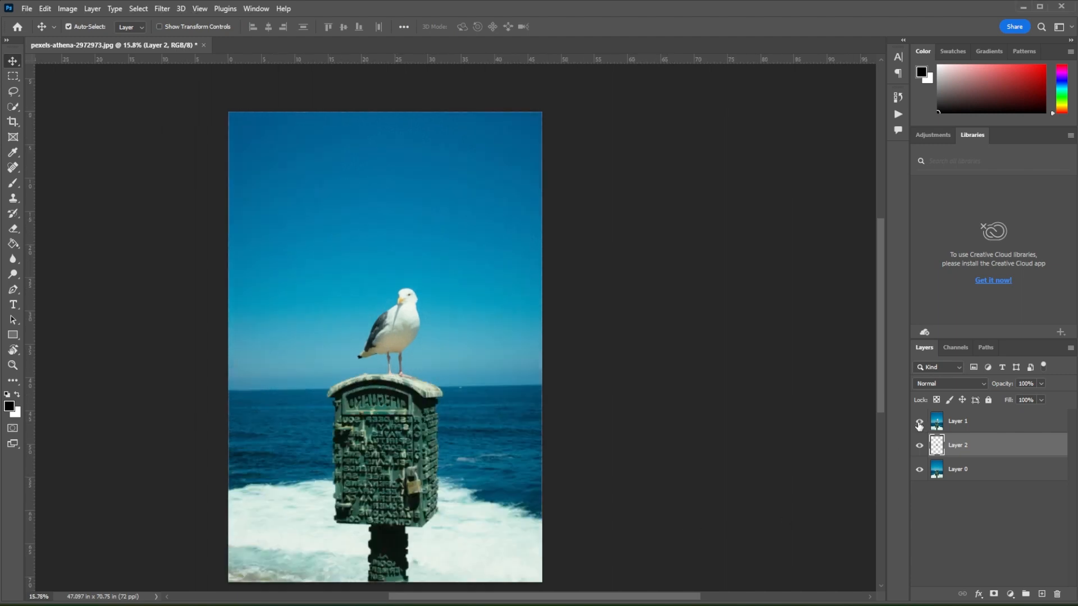
pyautogui.click(919, 424)
pyautogui.click(919, 424)
pyautogui.click(919, 424)
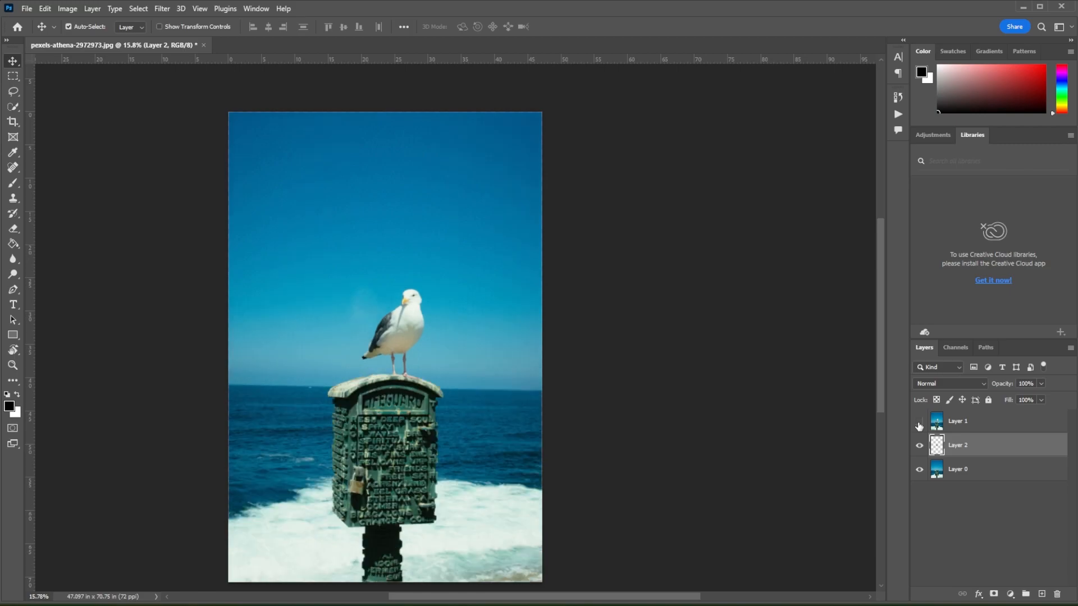